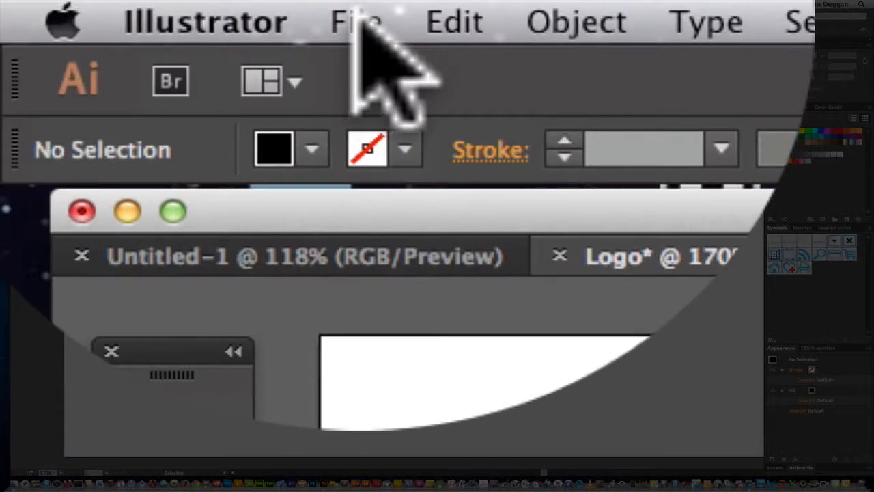
- Create a new document named "LOgo" with the Web profile and the 960 x 560 size
left_click(72, 5)
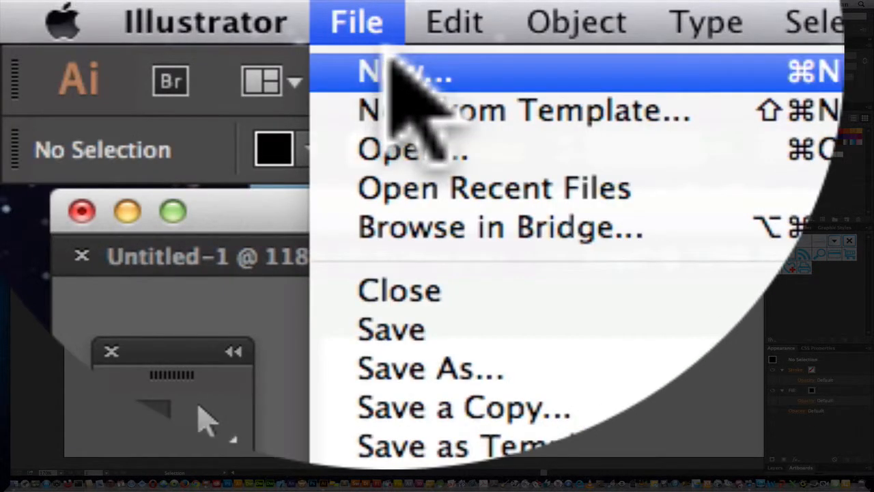
left_click(396, 68)
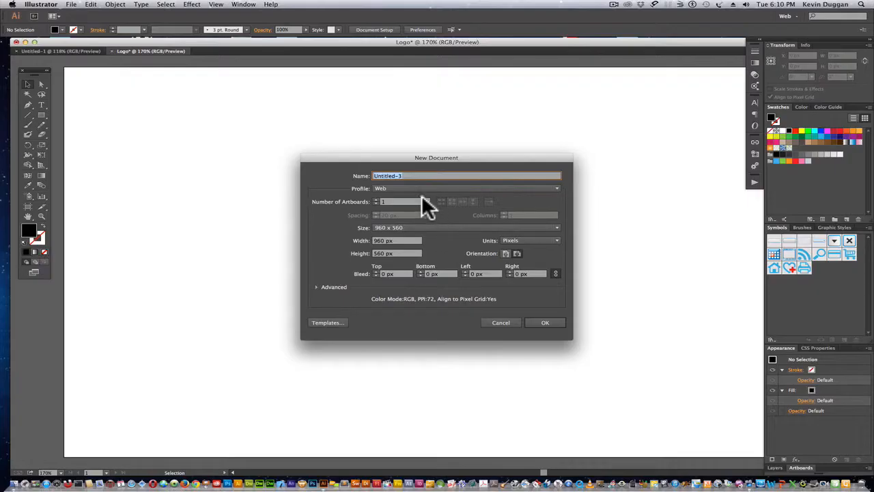
left_click(388, 185)
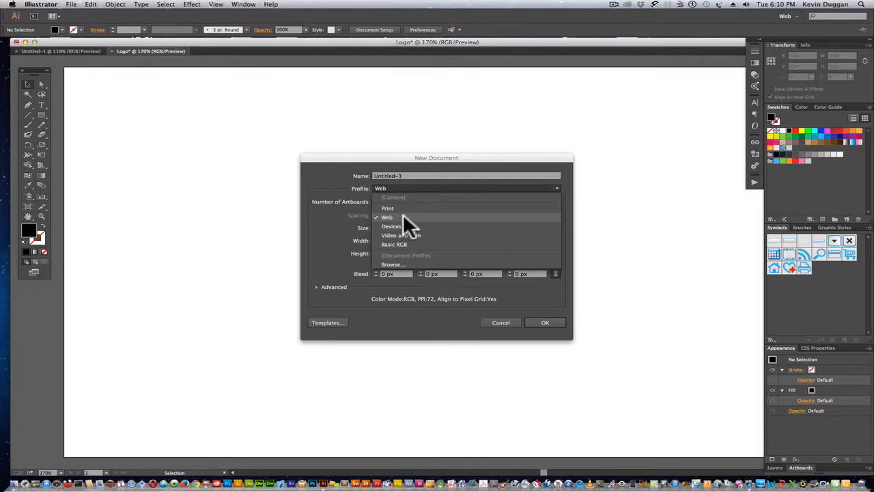
left_click(403, 215)
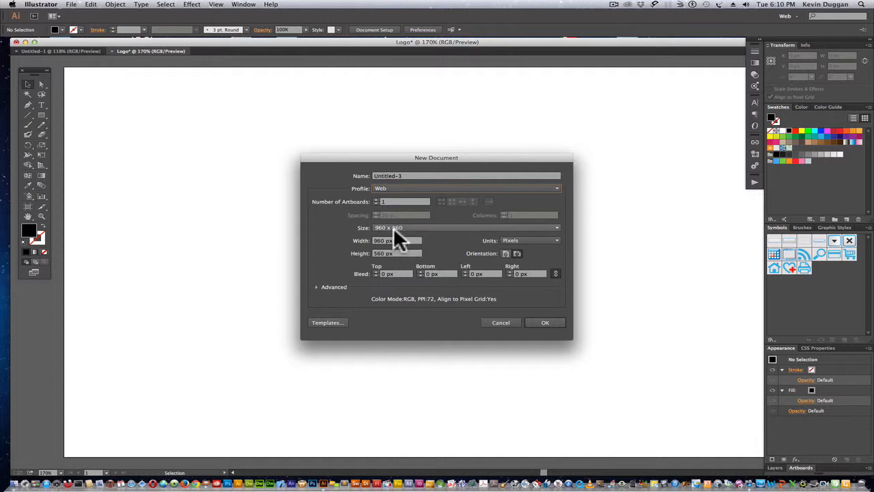
left_click(395, 227)
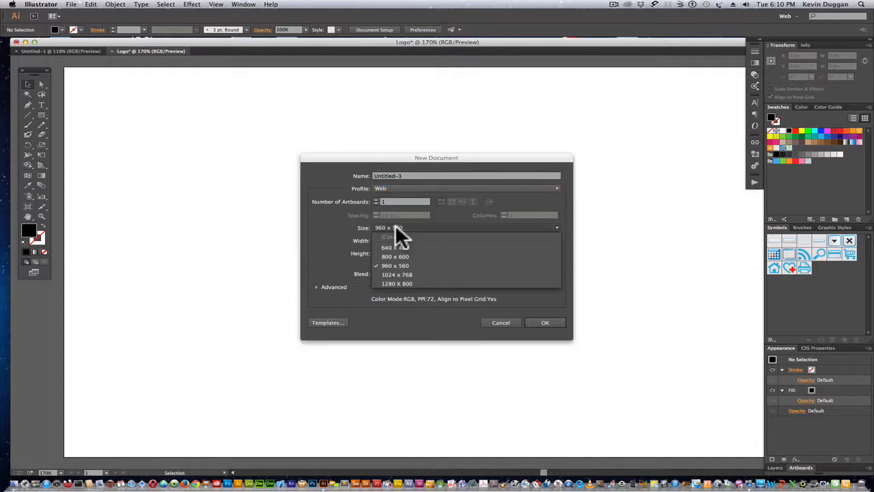
left_click(411, 265)
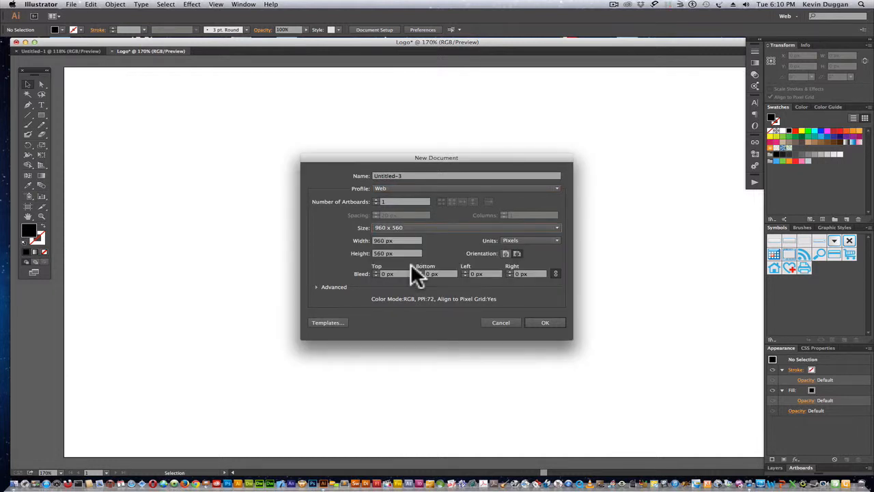
left_click(410, 173)
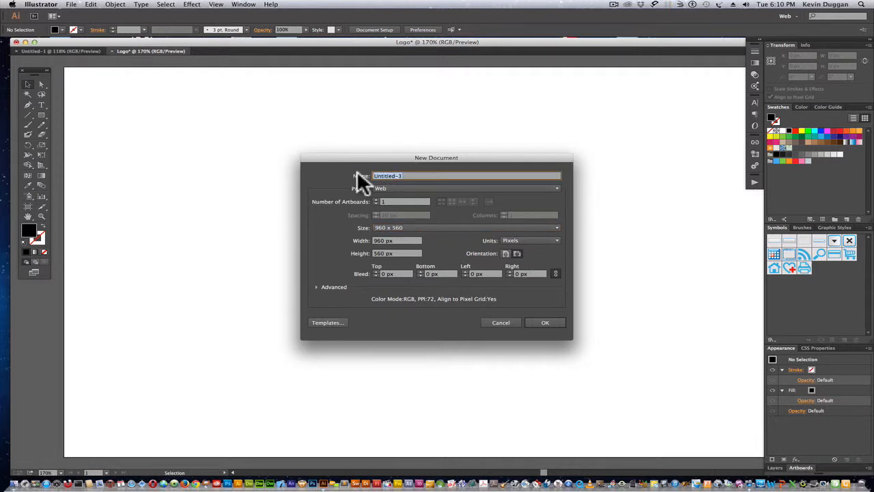
type("LOgo")
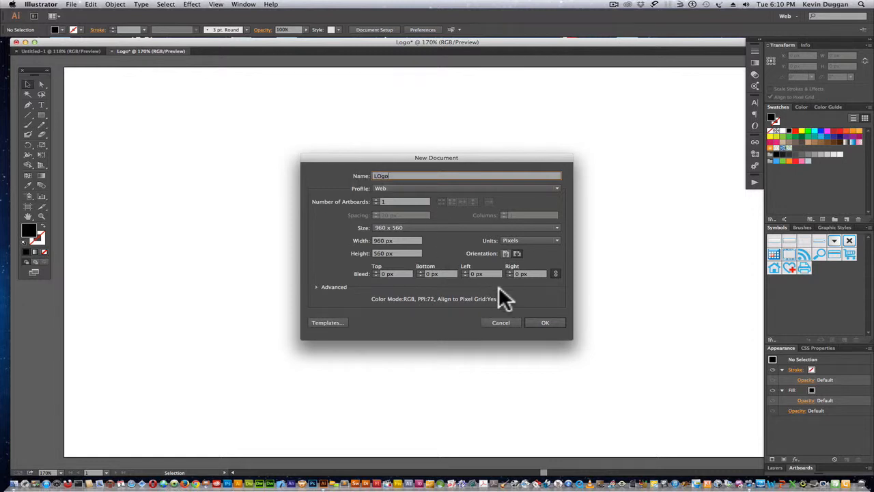
left_click(538, 321)
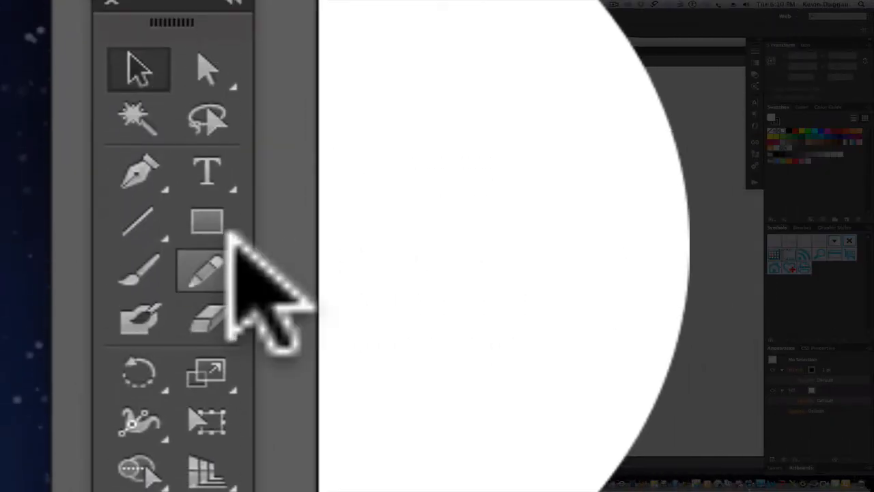
- Draw a practice rectangle about 123 px wide and 77 px high, try moving it, and delete it
left_click_drag(208, 225, 81, 115)
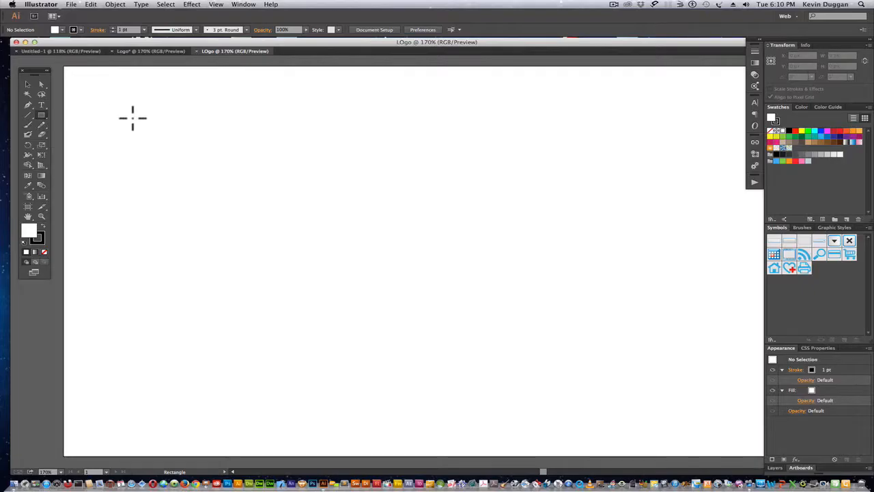
left_click_drag(151, 119, 247, 172)
left_click(26, 83)
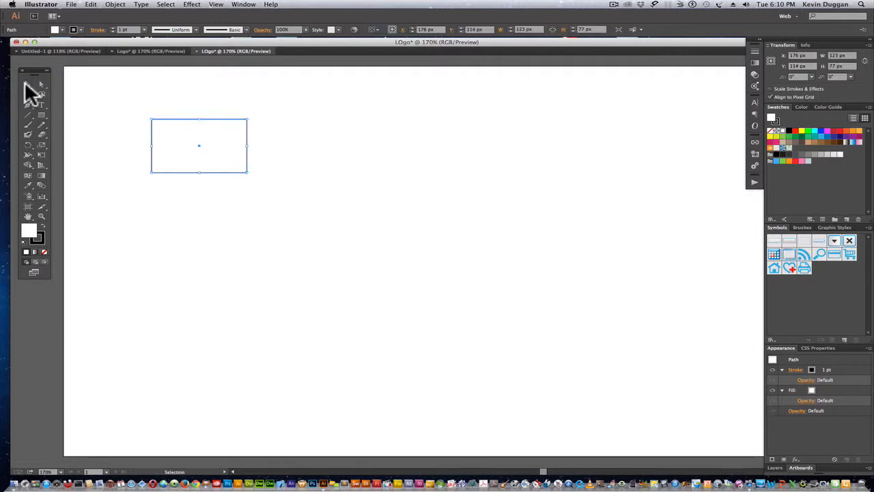
left_click_drag(247, 126, 259, 146)
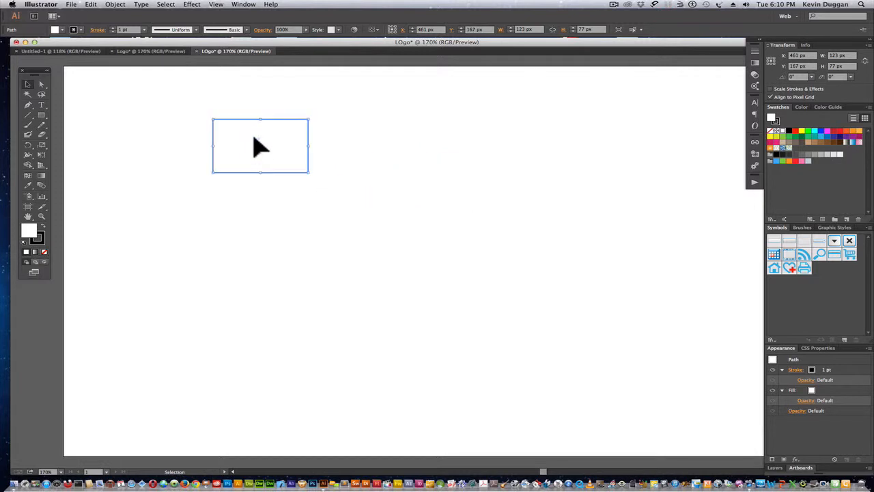
key("Delete")
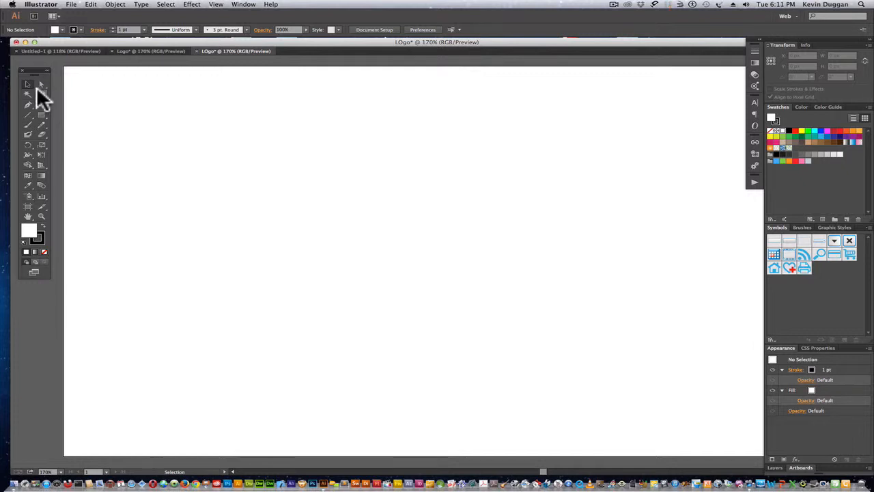
left_click(28, 95)
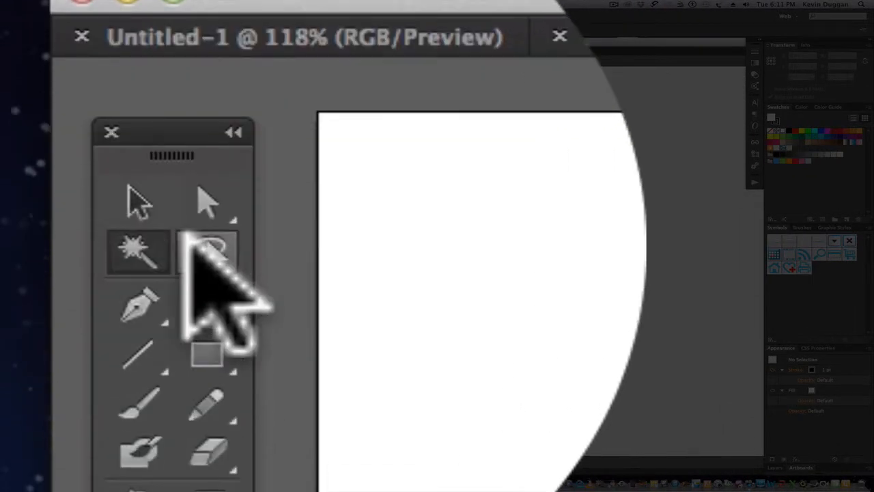
left_click(207, 470)
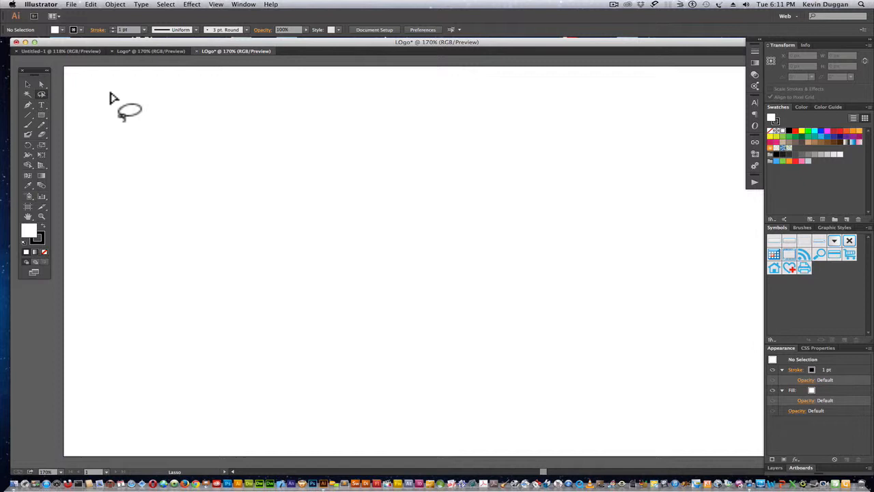
mouse_move(111, 94)
left_mouse_down()
mouse_move(112, 126)
mouse_move(191, 118)
mouse_move(146, 90)
mouse_move(103, 103)
left_mouse_up()
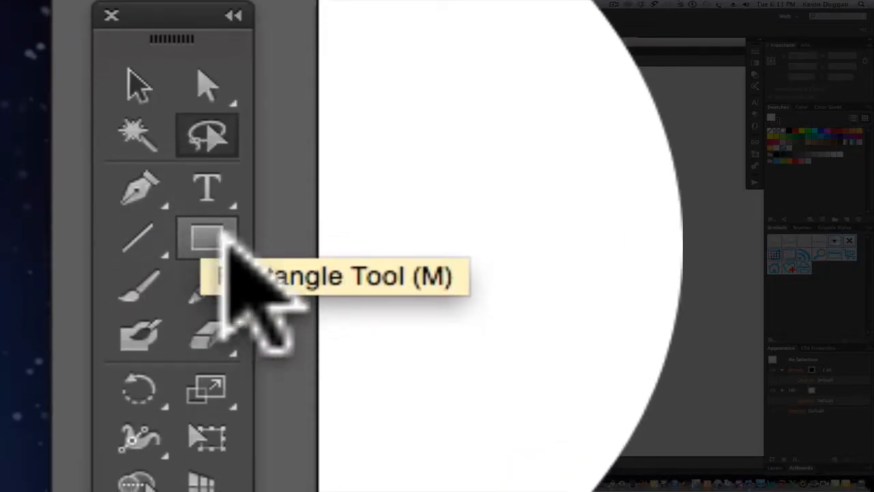
- Draw a rectangle about 273 px wide and 168 px high in the artboard's upper-left area and fill it with black
left_click_drag(215, 246, 431, 266)
left_click_drag(428, 235, 442, 208)
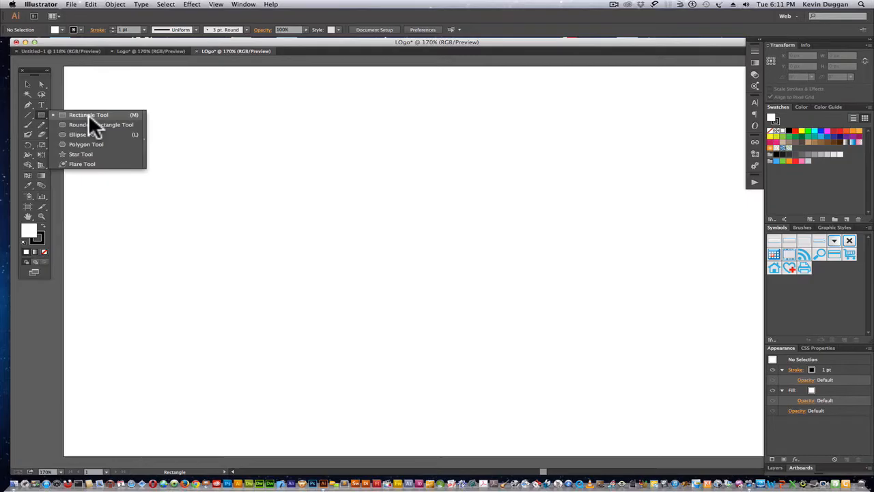
left_click_drag(88, 115, 308, 231)
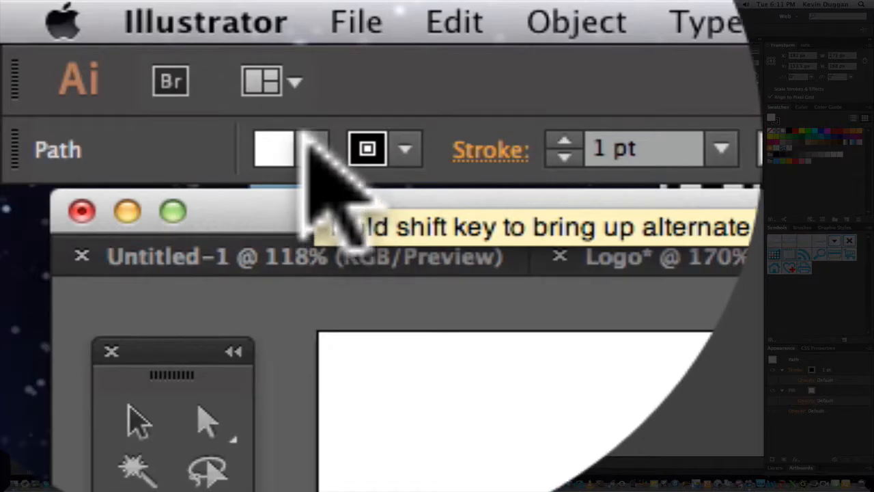
left_click(62, 30)
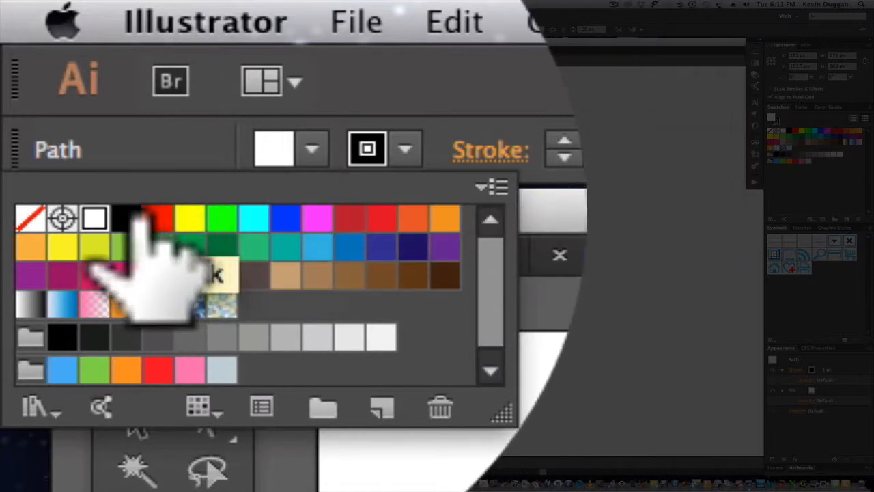
left_click(125, 217)
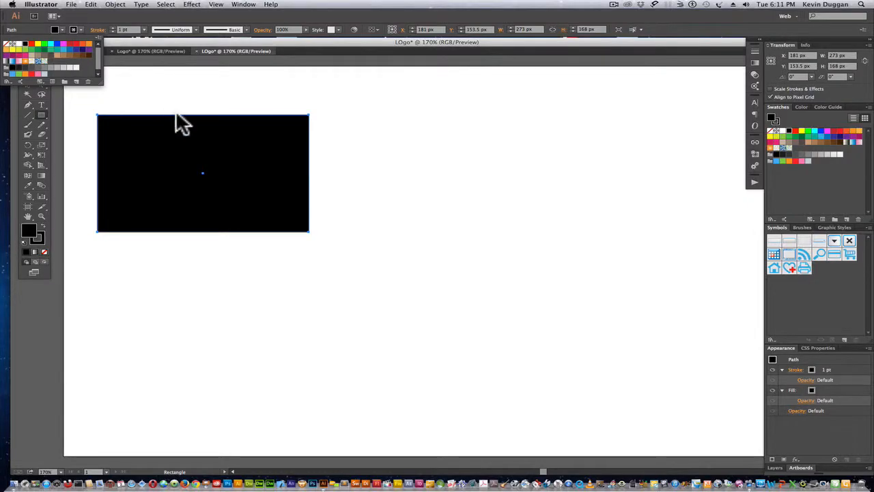
left_click(205, 115)
- Set the rectangle's stroke colour to a dark red with RGB values 183, 21, 21
left_click(80, 29)
left_click(79, 27)
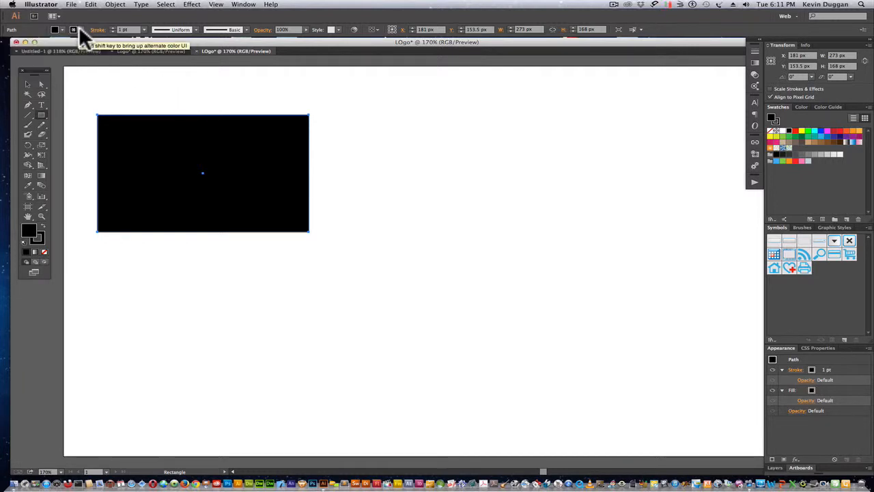
left_click(73, 28)
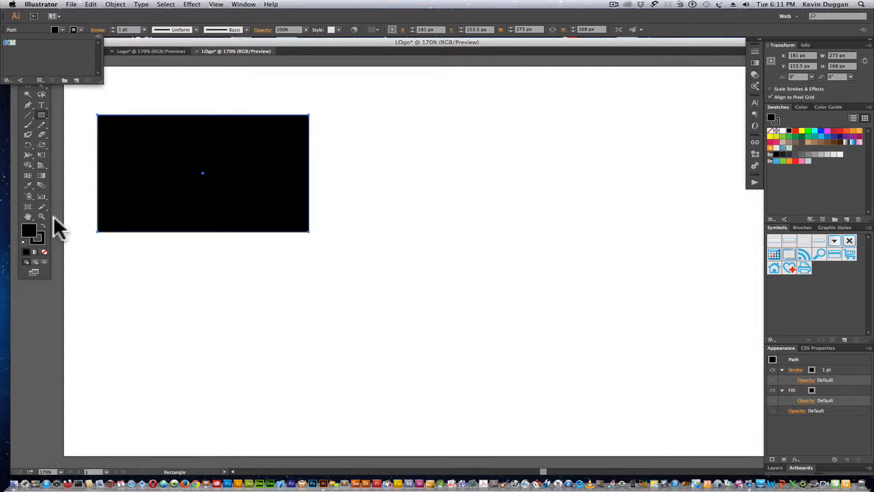
left_click(43, 233)
double_click(43, 232)
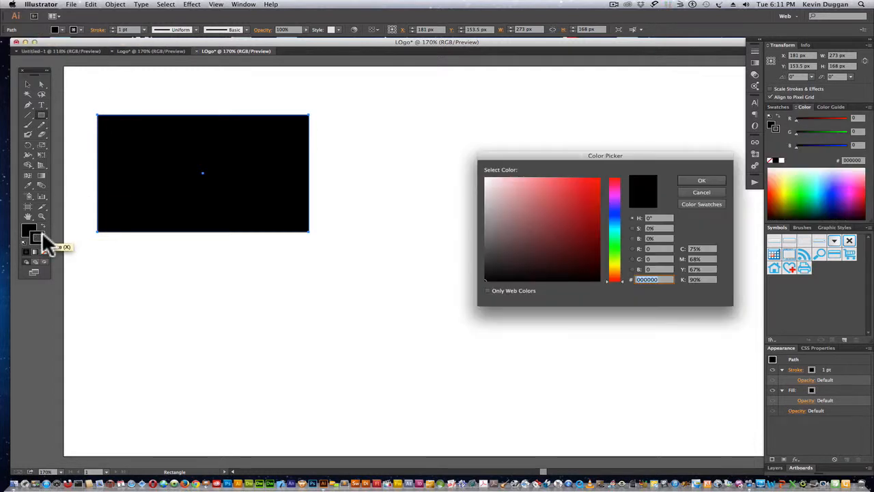
left_click(589, 207)
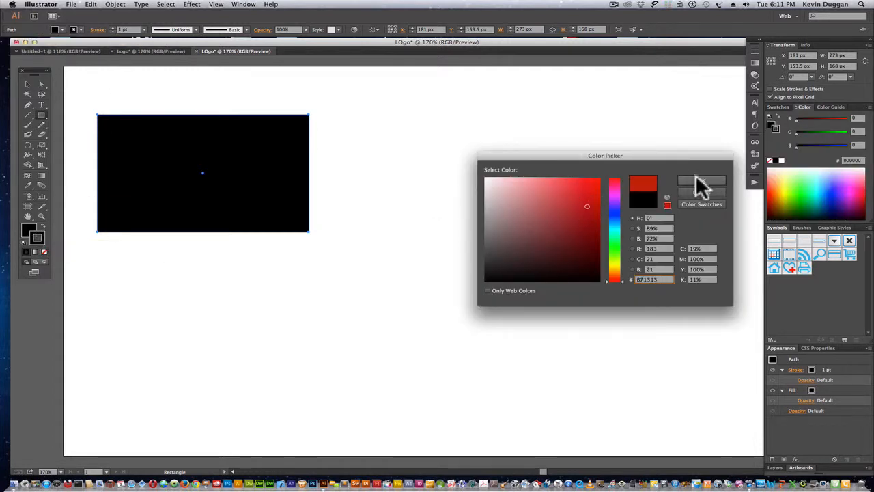
left_click(700, 181)
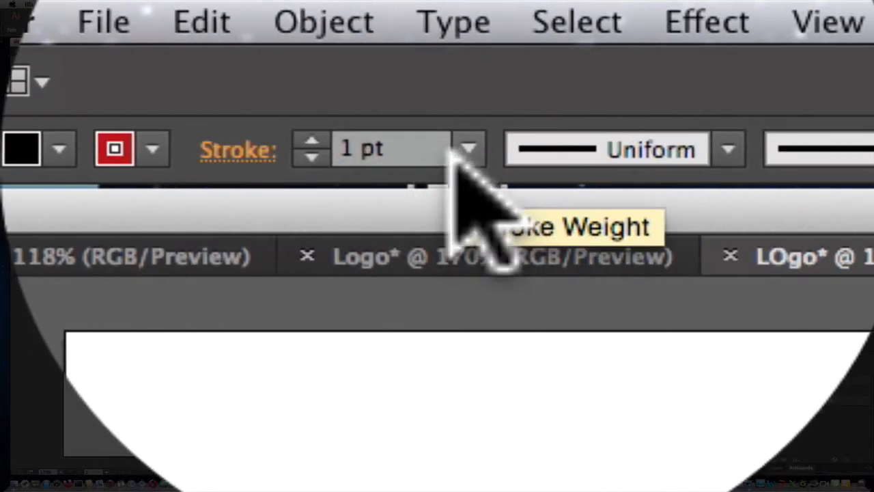
- Try stroke weights of 4, 8 and 16 pt on the rectangle and return the weight to 1 pt
left_click(460, 149)
left_click(509, 464)
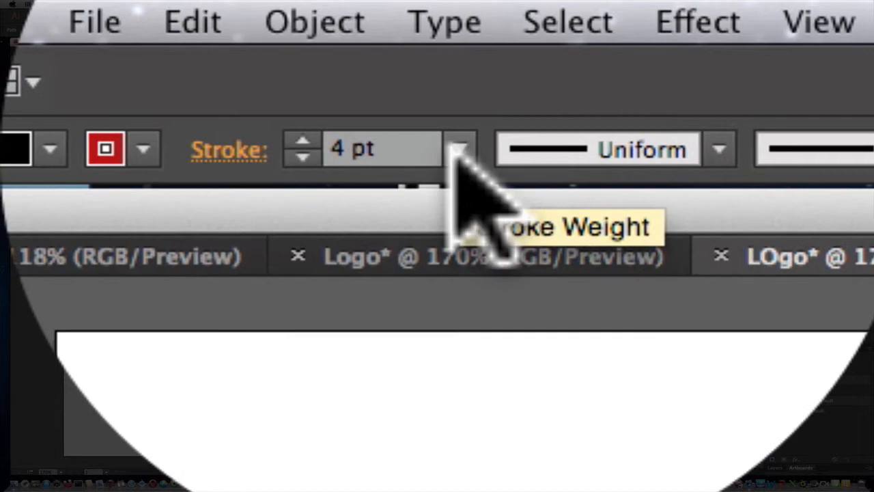
left_click(143, 31)
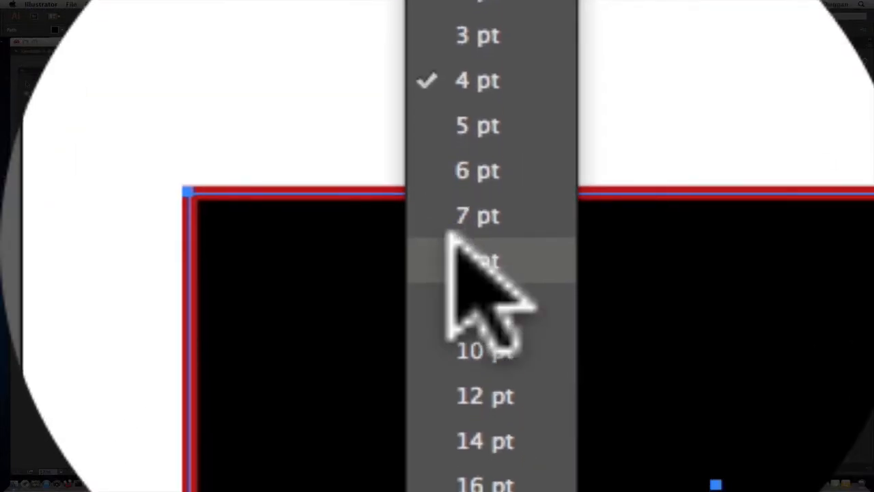
left_click(452, 246)
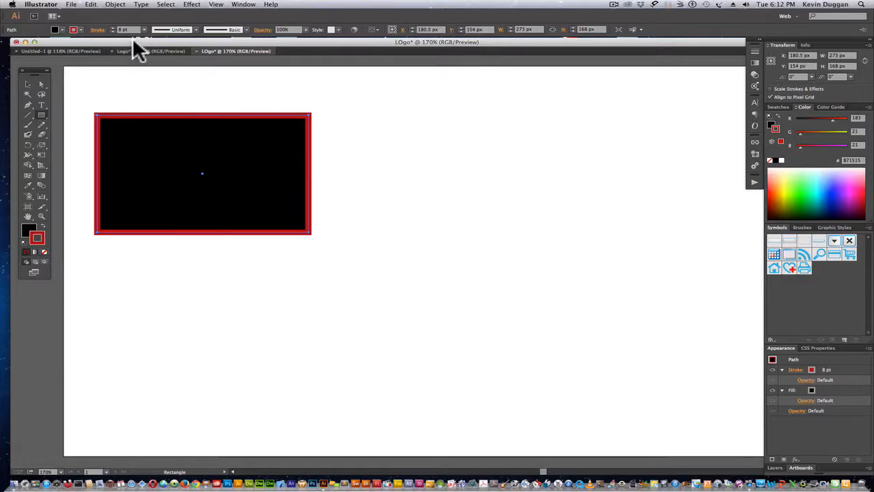
left_click(145, 30)
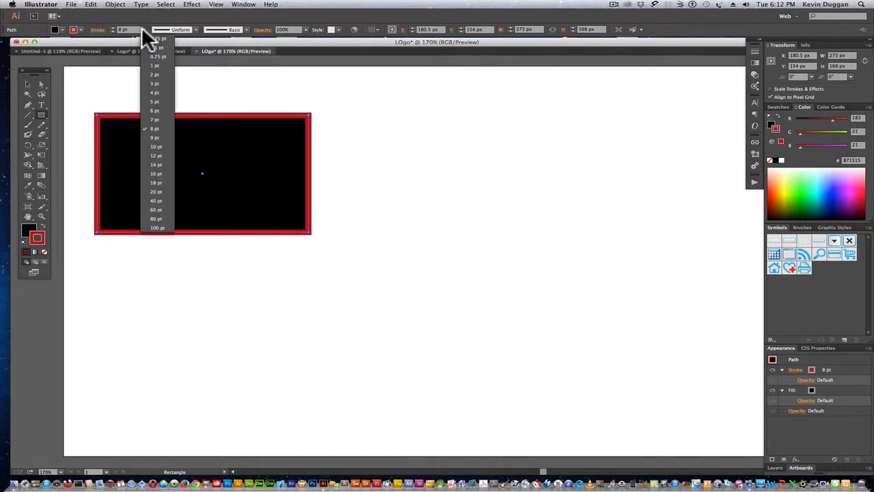
left_click(168, 169)
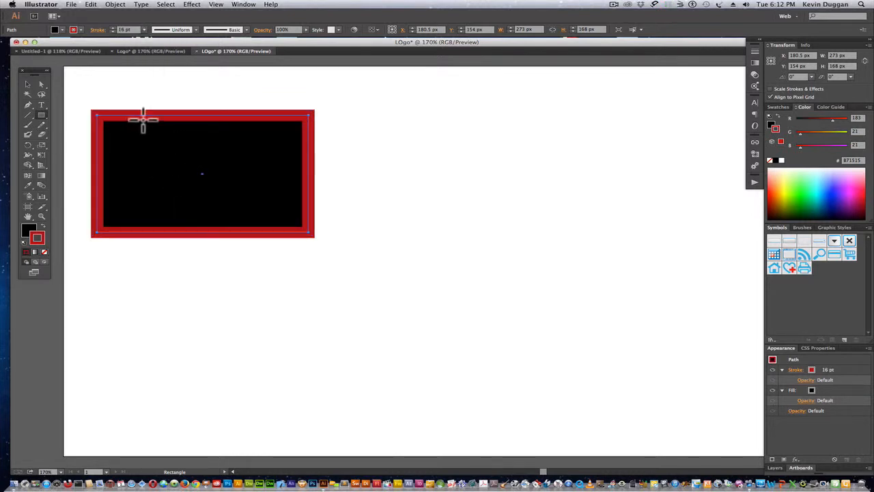
left_click(144, 29)
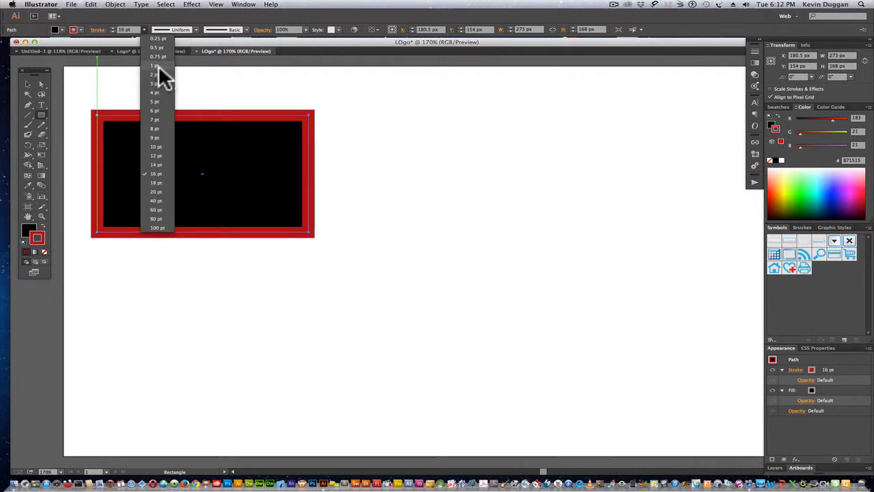
left_click(161, 66)
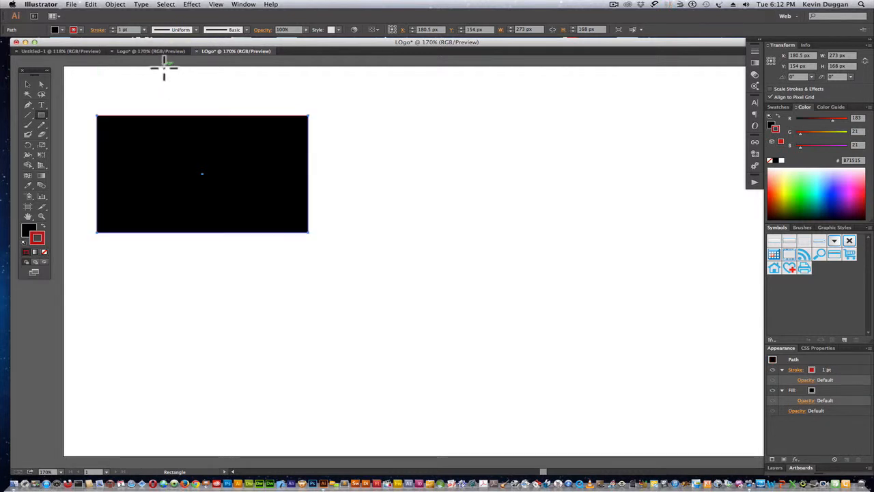
- Delete the black rectangle with the red stroke from the artboard
left_click(154, 158)
left_click(425, 263)
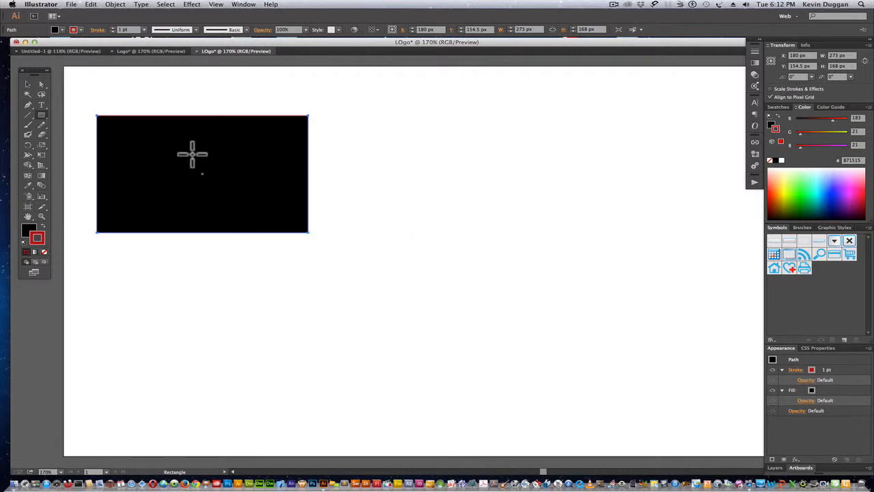
left_click(27, 84)
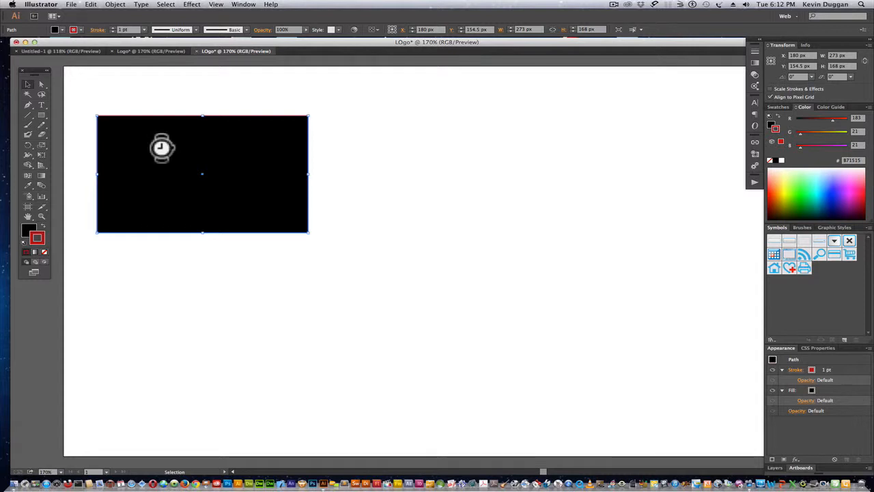
key("Delete")
- Draw a rounded rectangle about 211 px wide and 75 px high in the artboard's upper-left area
left_click_drag(40, 114, 81, 125)
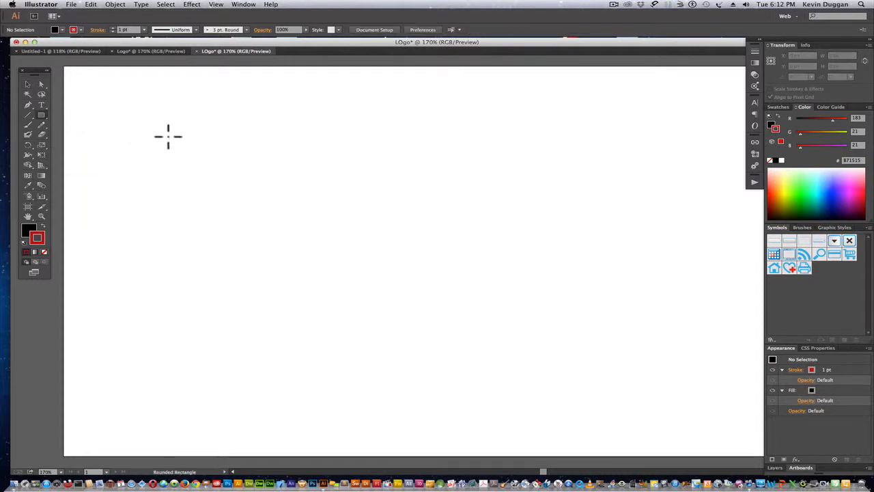
left_click_drag(172, 140, 335, 191)
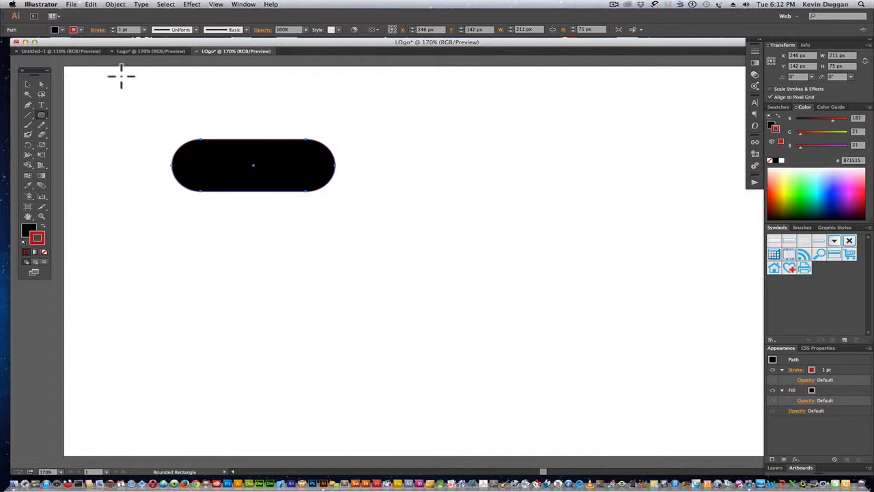
left_click(28, 86)
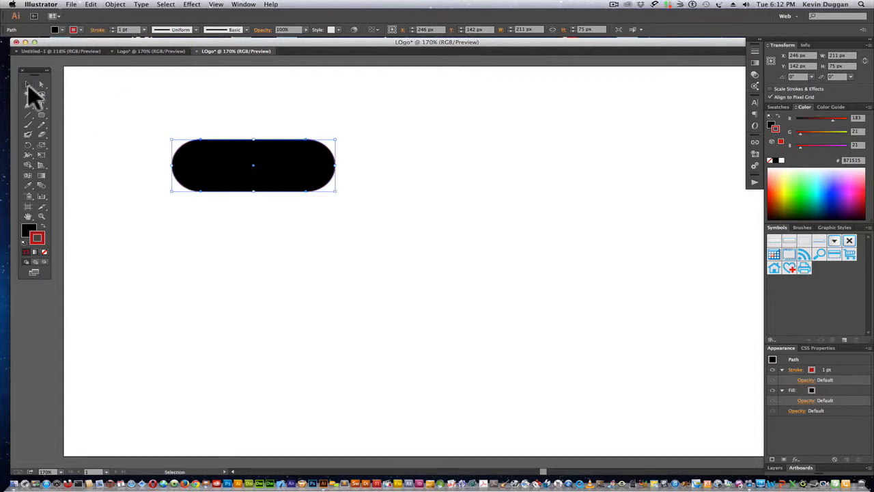
- Apply the variable width profile with two bulges to the rounded rectangle's stroke and set its weight to 6 pt
left_click(195, 28)
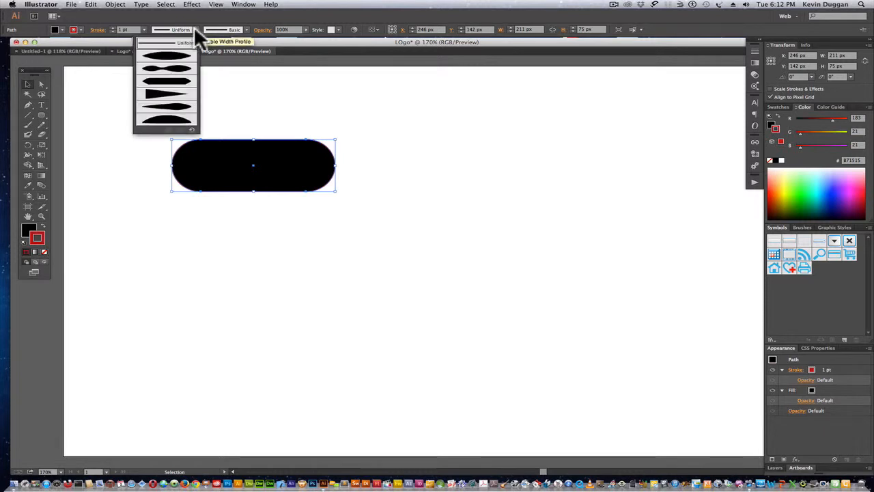
left_click(183, 68)
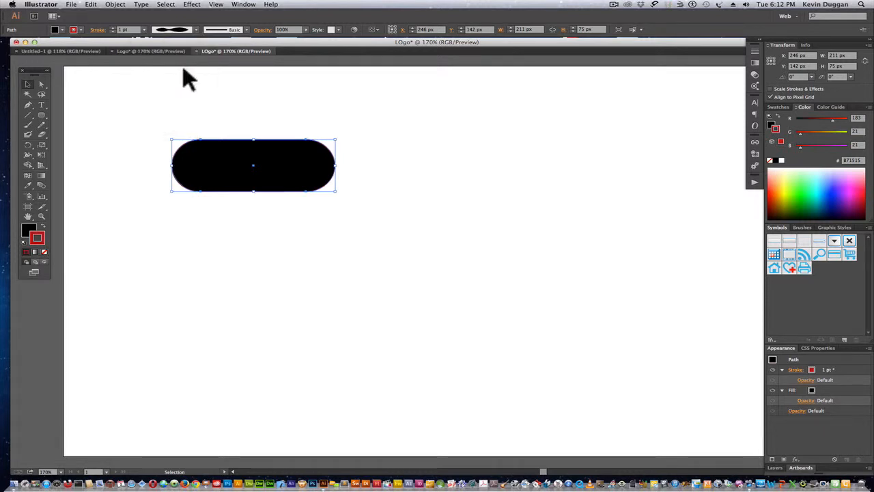
left_click(144, 29)
left_click(150, 110)
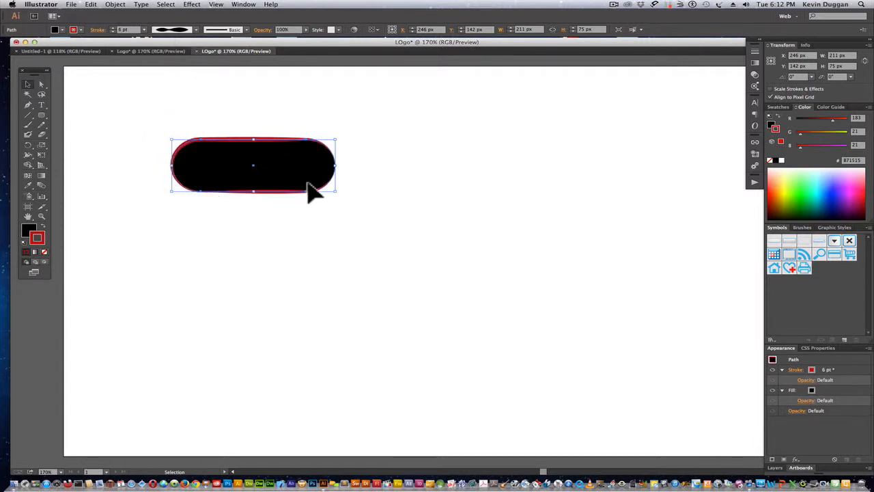
- Restore the stroke's Uniform width profile and delete the rounded rectangle
left_click(195, 30)
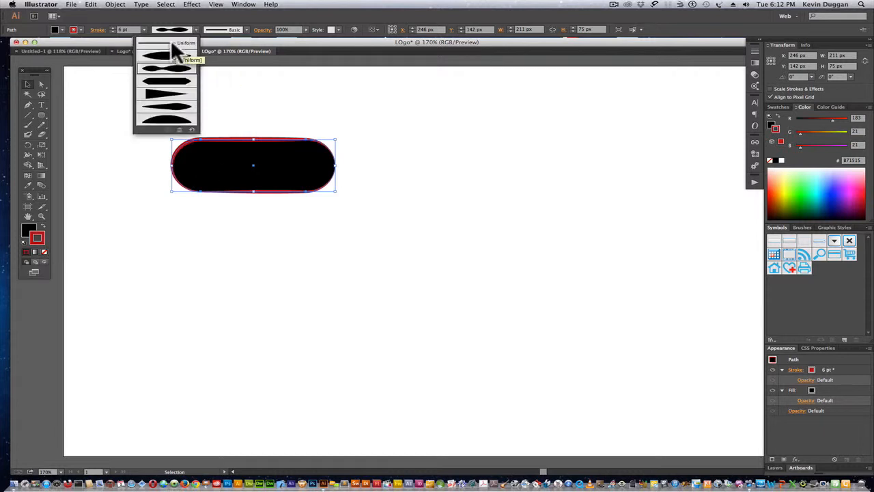
left_click(170, 42)
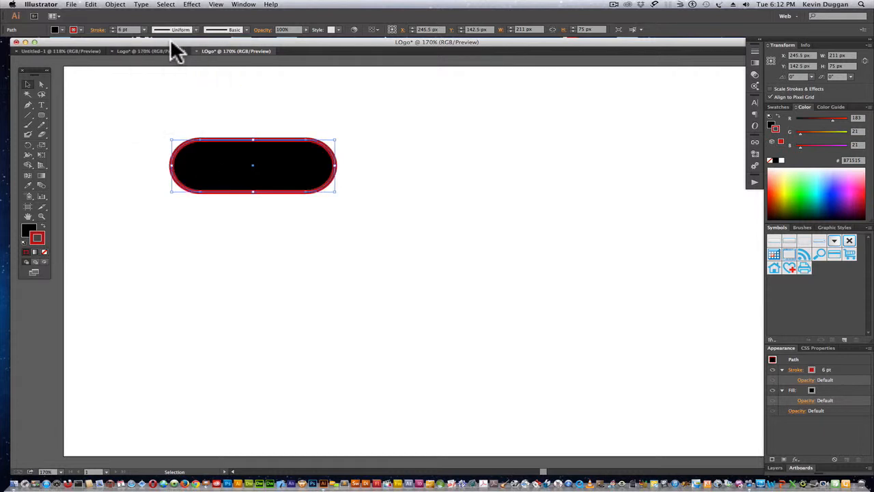
left_click(28, 232)
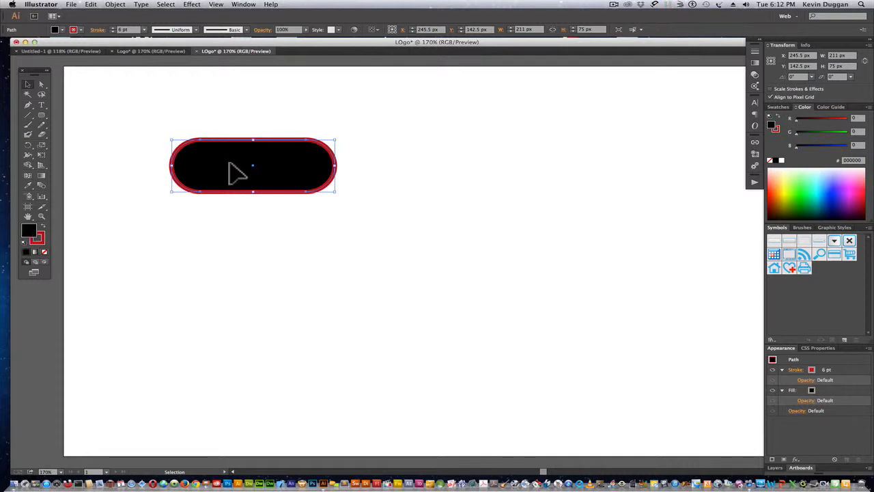
key("Delete")
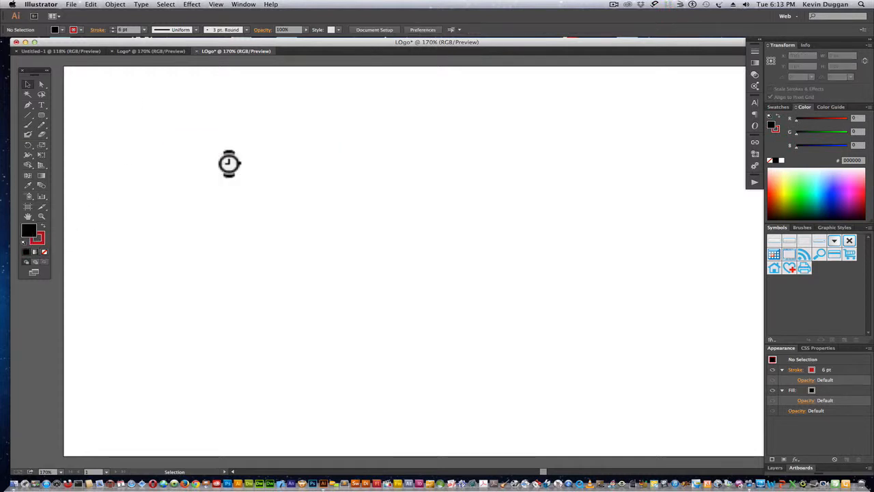
- Draw an arc about 105 px wide and 76 px high, varying its curvature until it bows towards the upper right
left_click_drag(43, 113, 86, 120)
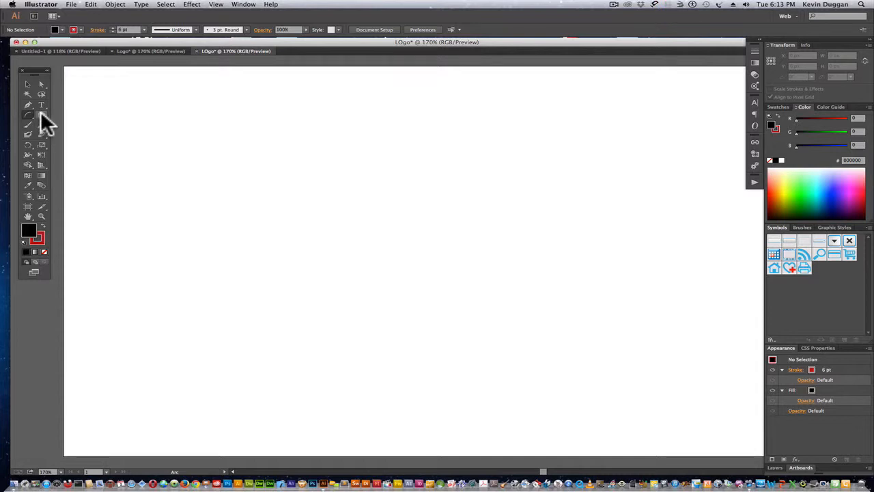
left_click_drag(218, 174, 298, 228)
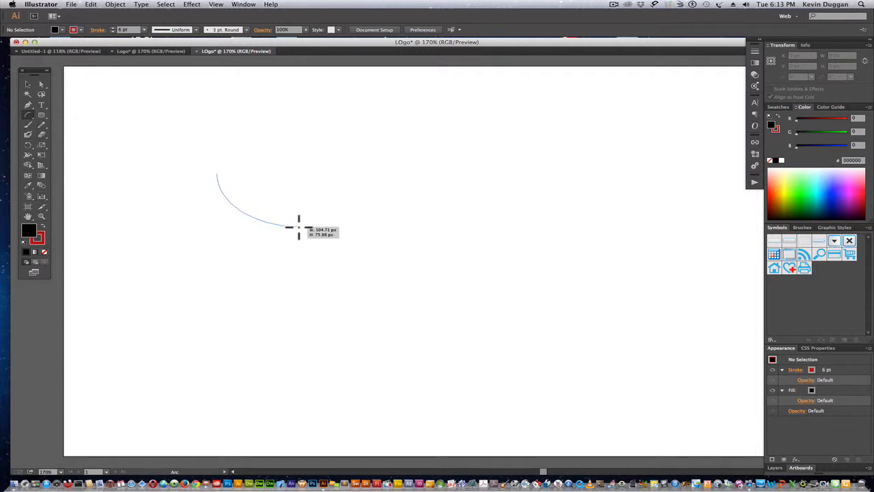
key("Up")
key("Up")
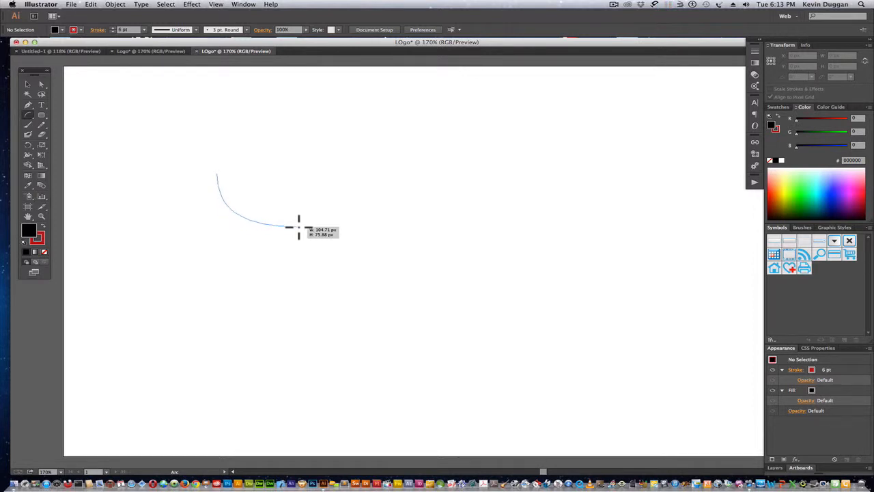
key("Down")
key("Down")
key("Down")
key("Down")
key("Up")
key("Up")
key("Up")
key("Up")
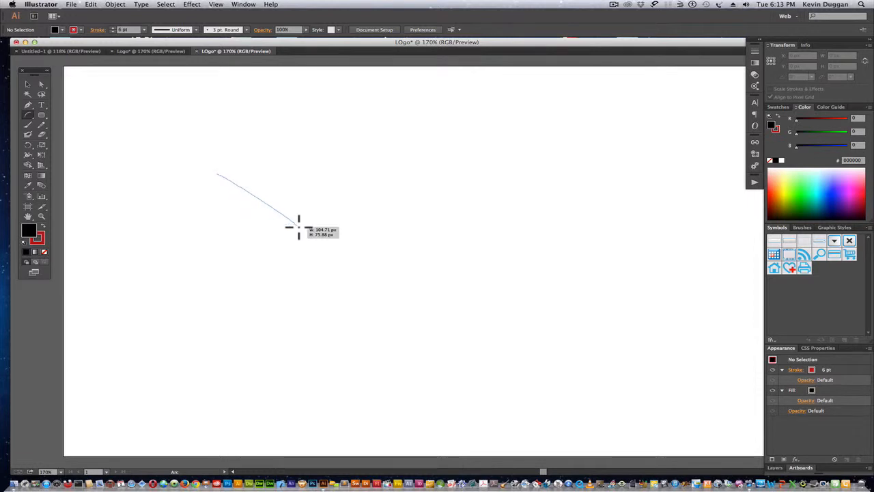
key("Up")
key("Up")
key("Up")
left_click_drag(298, 228, 299, 225)
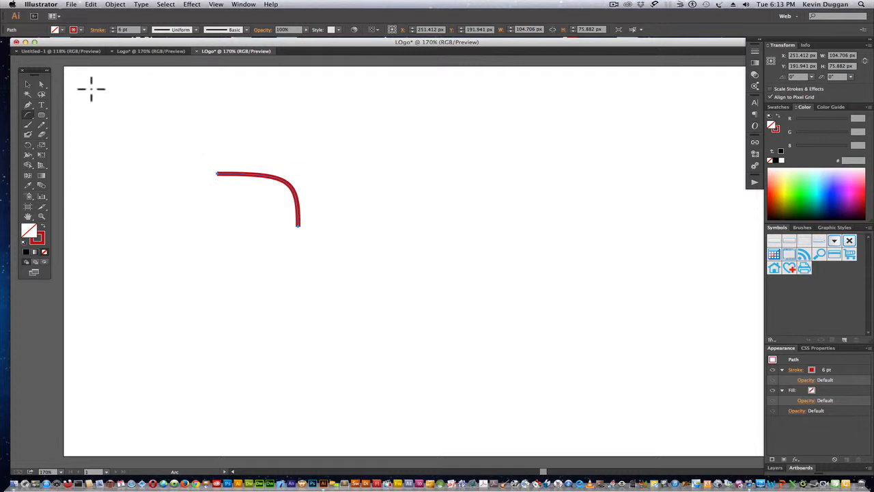
- Delete the red arc from the artboard
left_click(27, 84)
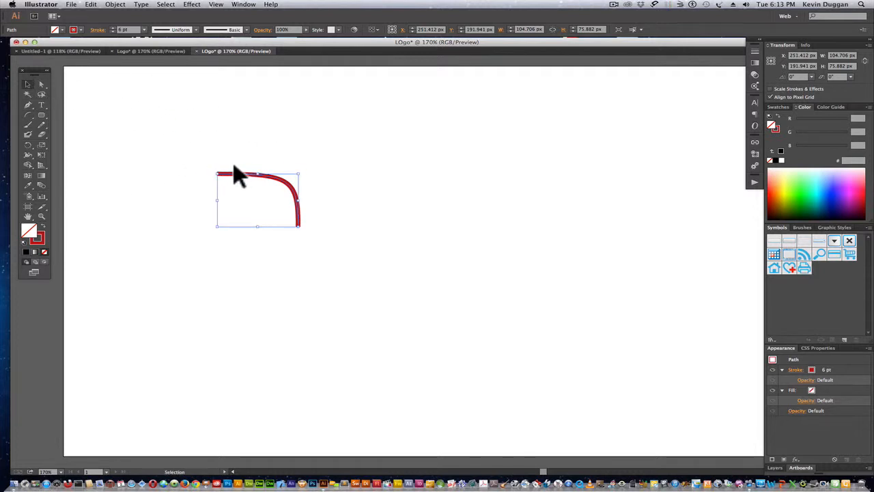
key("Delete")
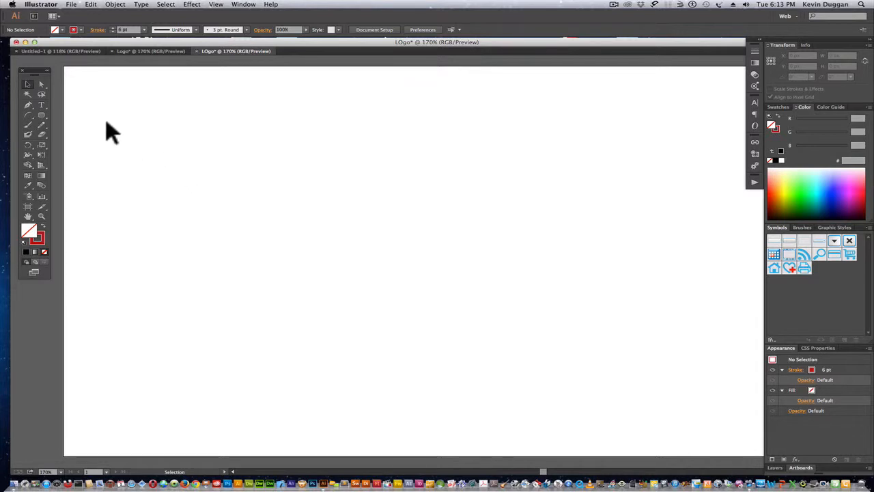
- Draw a plain rectangle about 263 px wide and 178 px high in the artboard's upper-left area
left_click(38, 112)
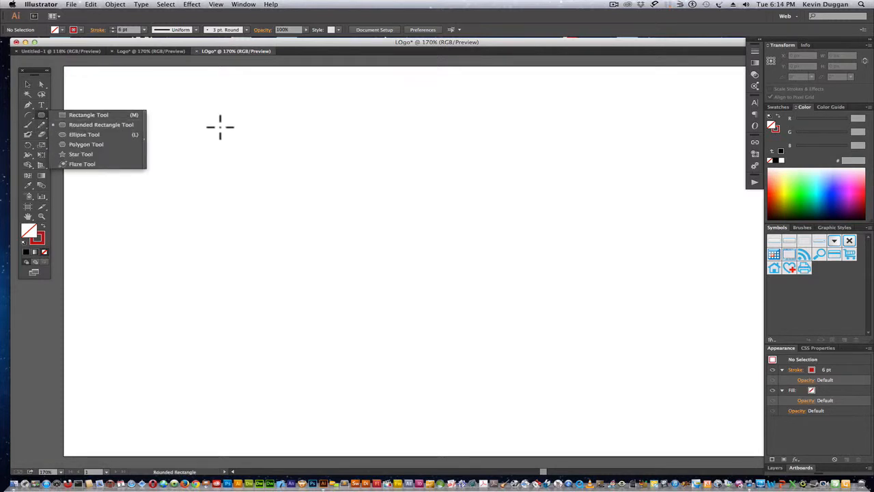
left_click(94, 116)
mouse_move(156, 125)
left_mouse_down()
mouse_move(324, 194)
mouse_move(360, 250)
left_mouse_up()
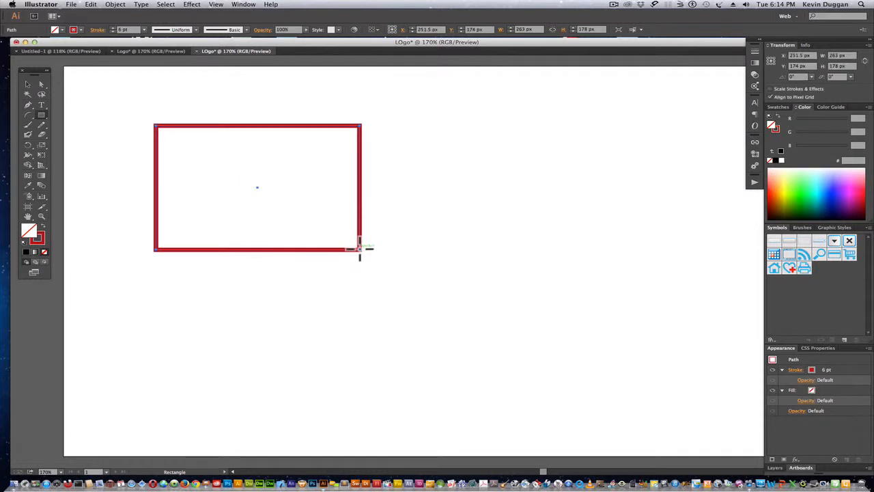
- Swap the rectangle's fill and stroke colours and set its fill to none
left_click(45, 230)
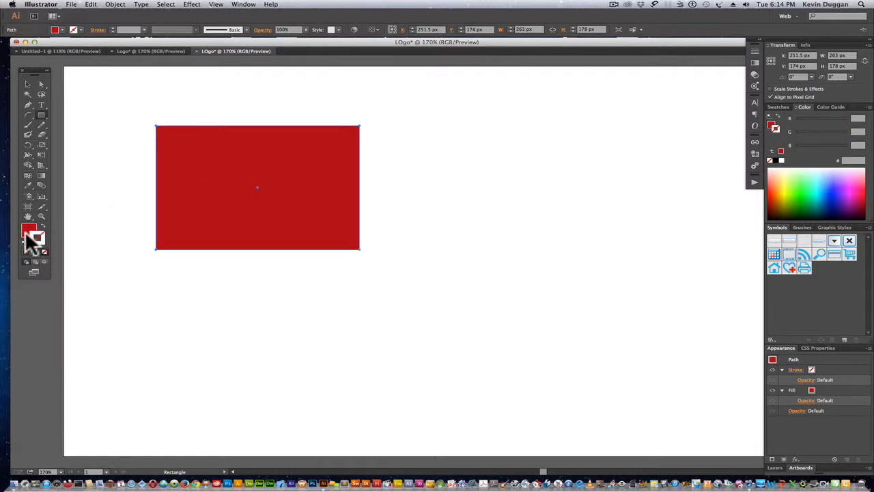
left_click(36, 239)
left_click(32, 233)
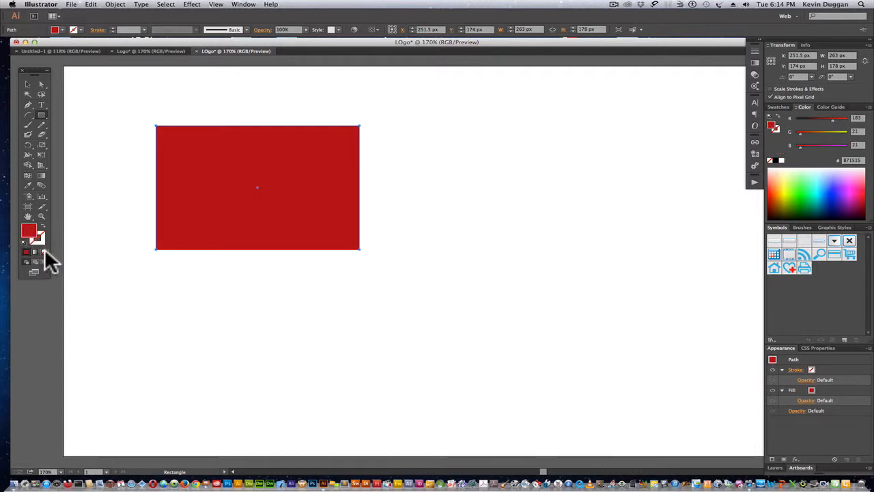
left_click(43, 251)
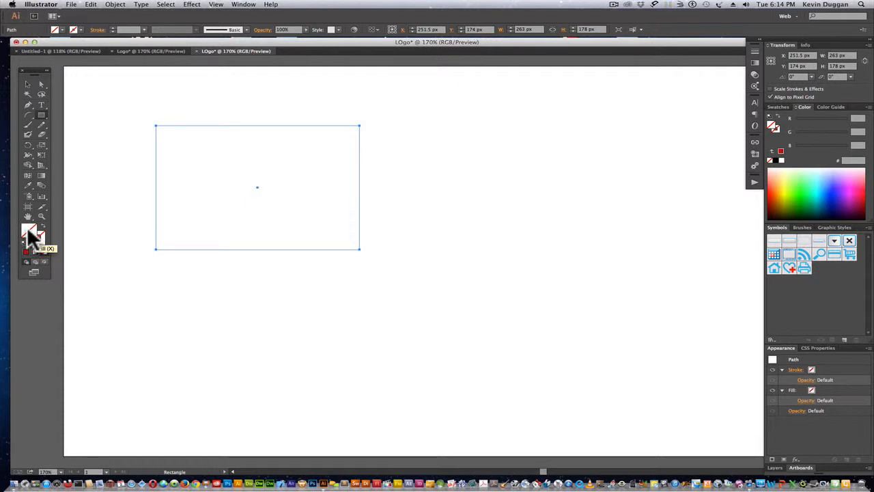
- Fill the rectangle with bright red, hex E21A1A
double_click(29, 232)
left_click(587, 190)
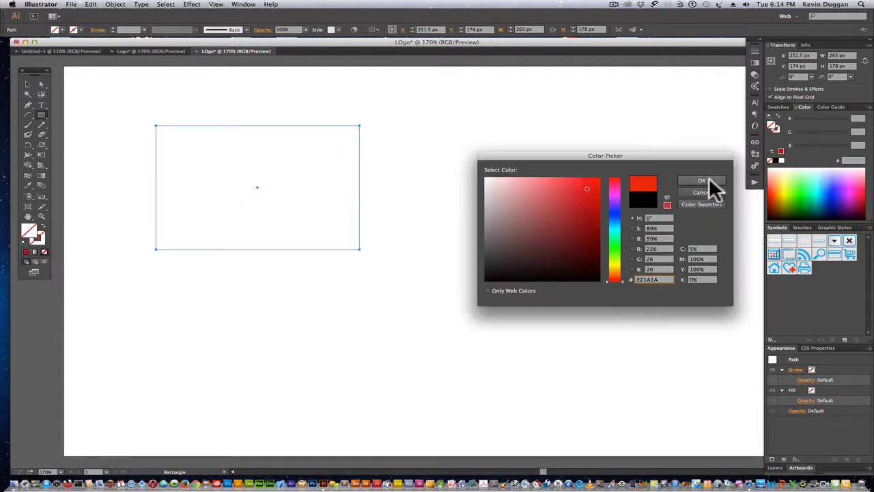
left_click(703, 181)
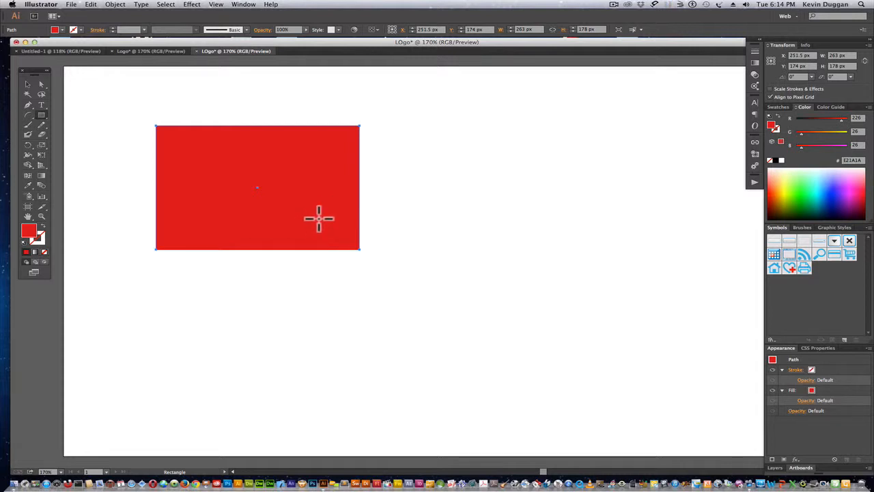
- Display the Pathfinder options
left_click(244, 6)
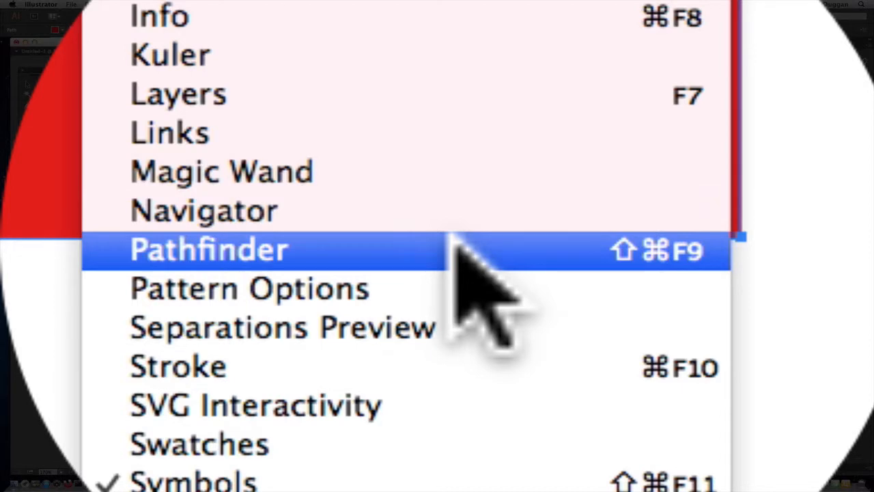
left_click(452, 239)
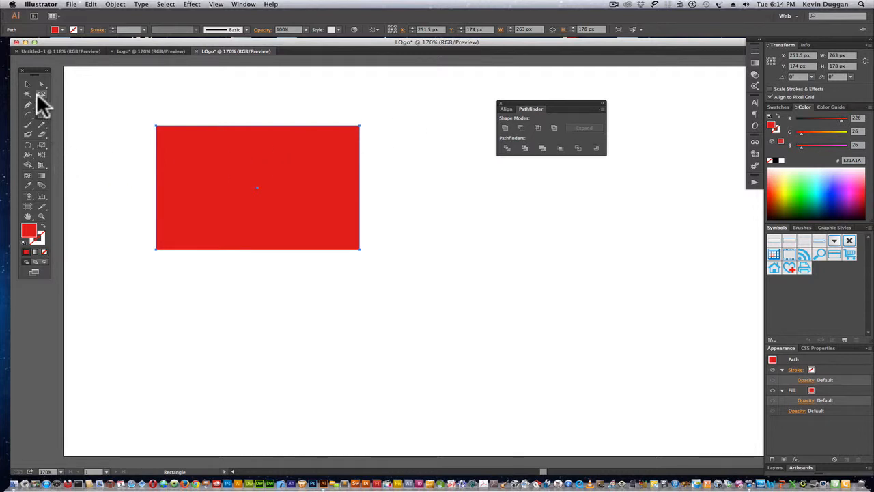
- Draw a red ellipse about 210 px wide and 198 px high and move it over the rectangle's lower-right corner
left_click_drag(42, 112, 76, 132)
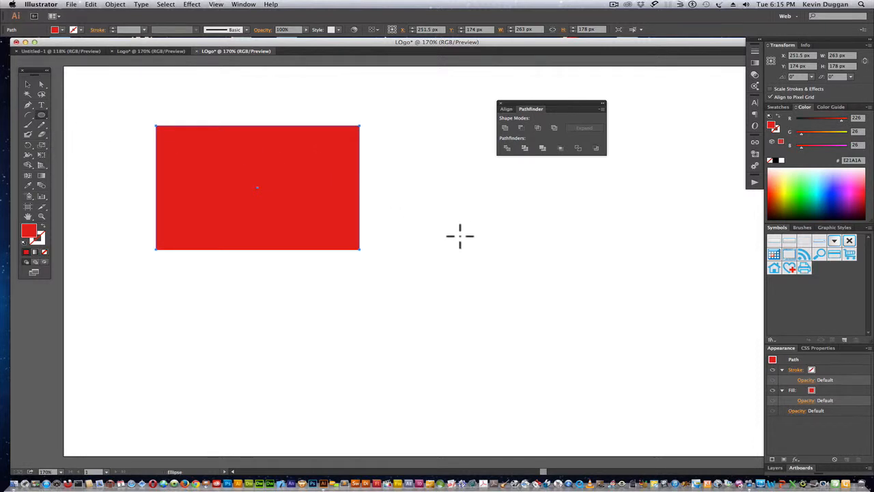
left_click_drag(460, 235, 622, 372)
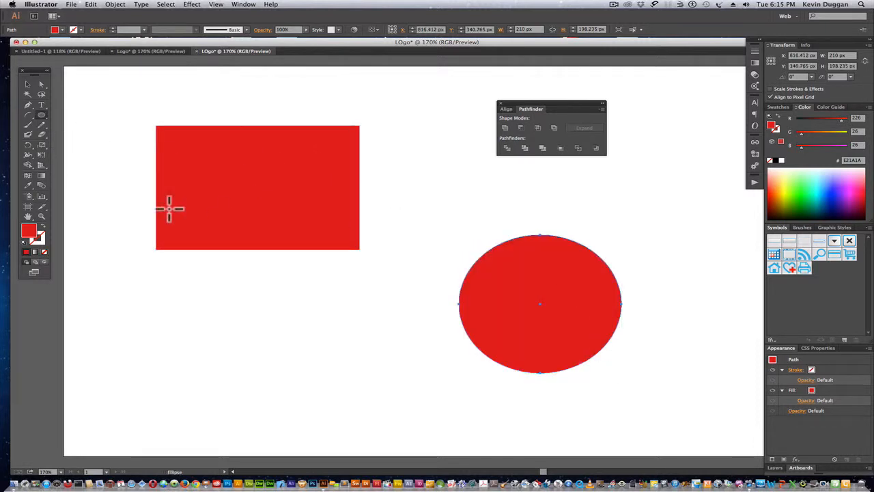
left_click(28, 85)
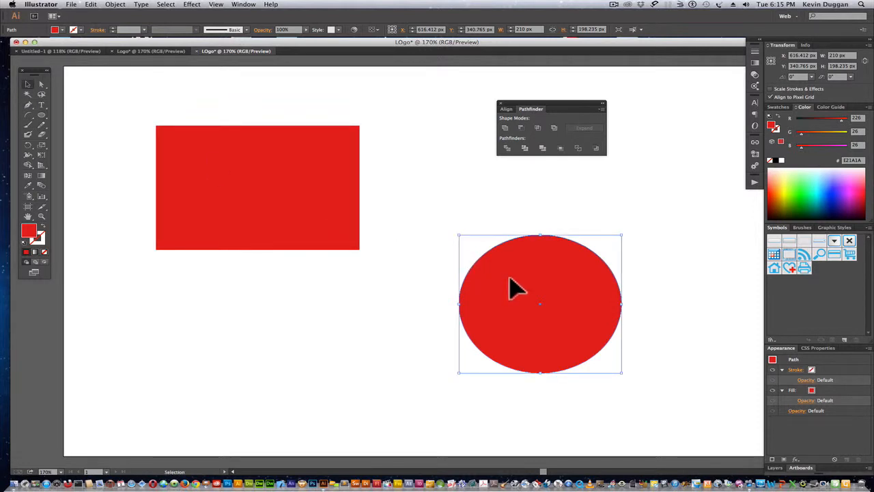
left_click_drag(509, 278, 349, 243)
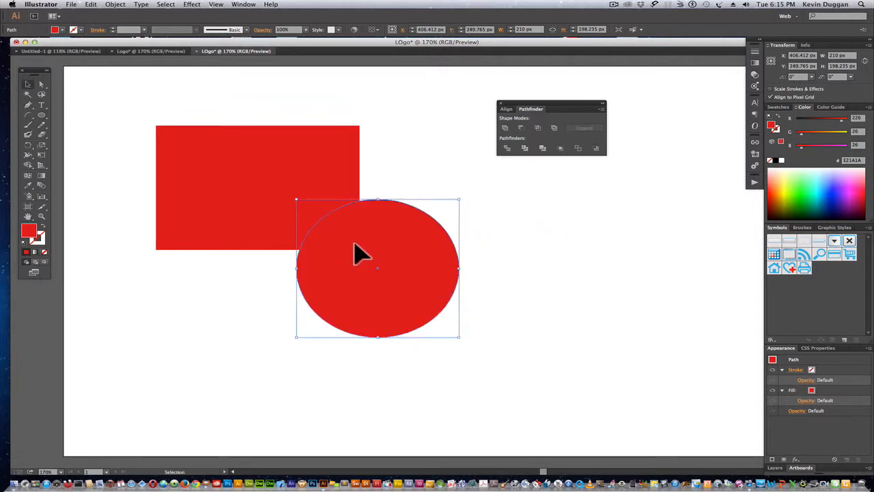
- Unite the rectangle and the ellipse into one shape and move the combined shape down and to the right
left_click(280, 177, "shift")
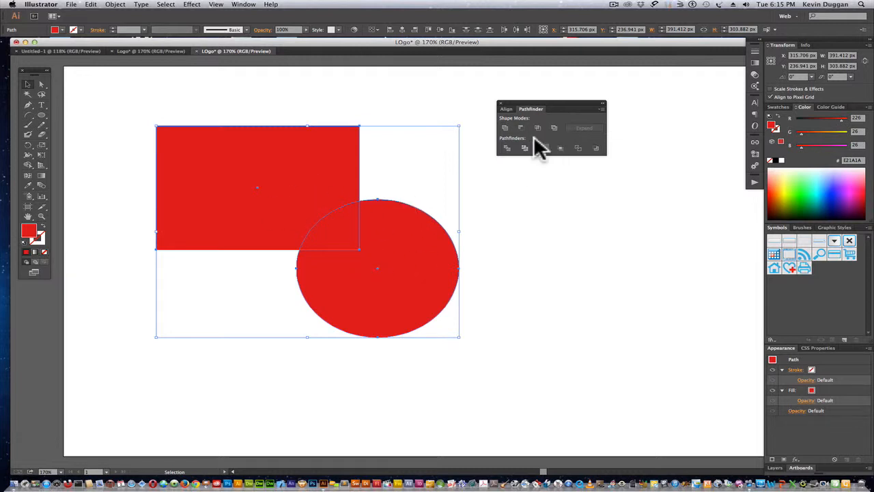
left_click(505, 128)
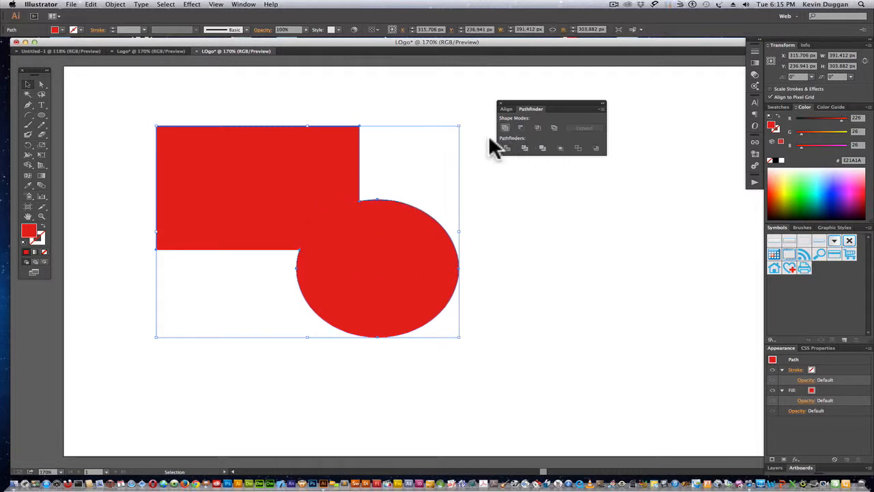
left_click(454, 92)
left_click_drag(299, 149, 384, 234)
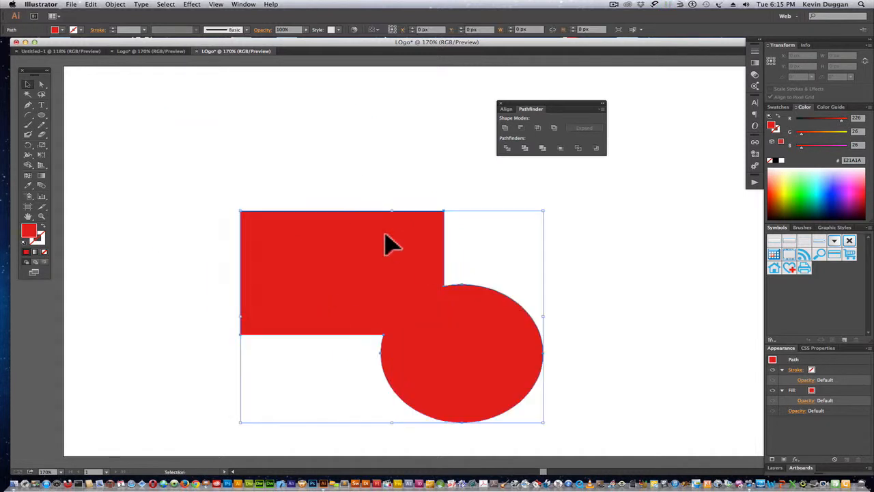
- Undo the move and the union, and cut the ellipse out of the rectangle with Minus Front
key("ctrl+z")
key("ctrl+z")
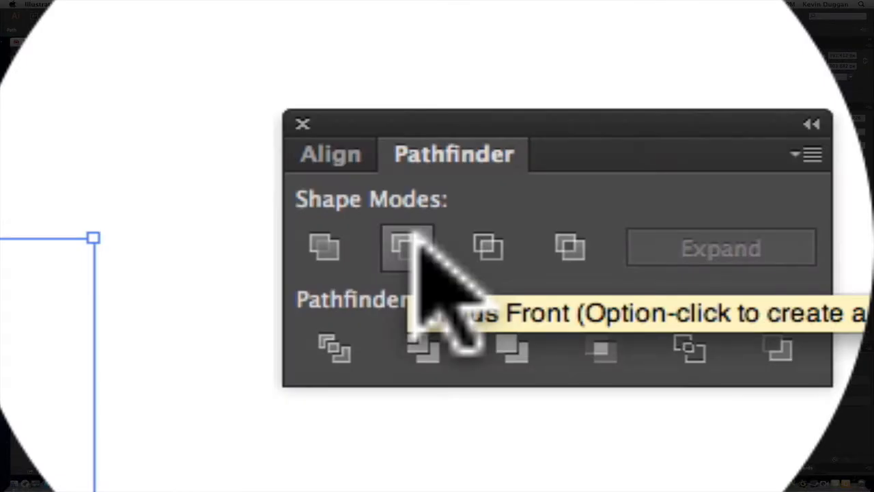
left_click(415, 239)
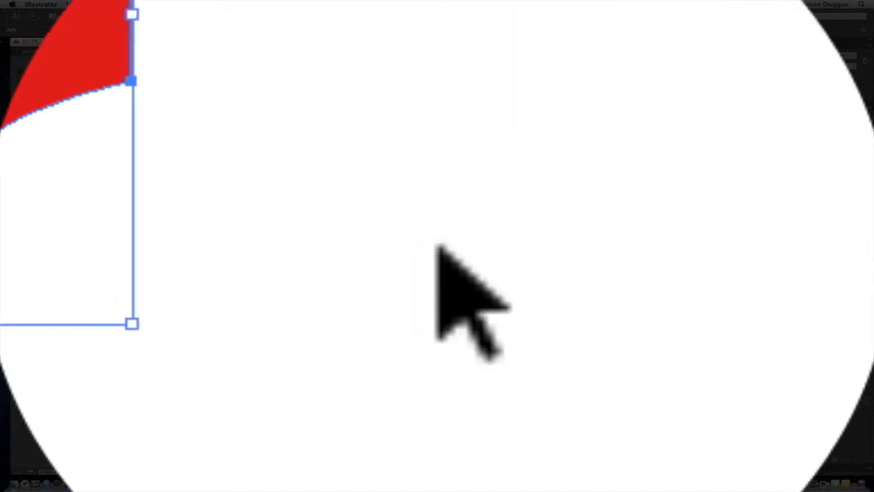
- Undo the Minus Front cut and keep only the overlap of the rectangle and ellipse with Intersect
left_click(456, 246)
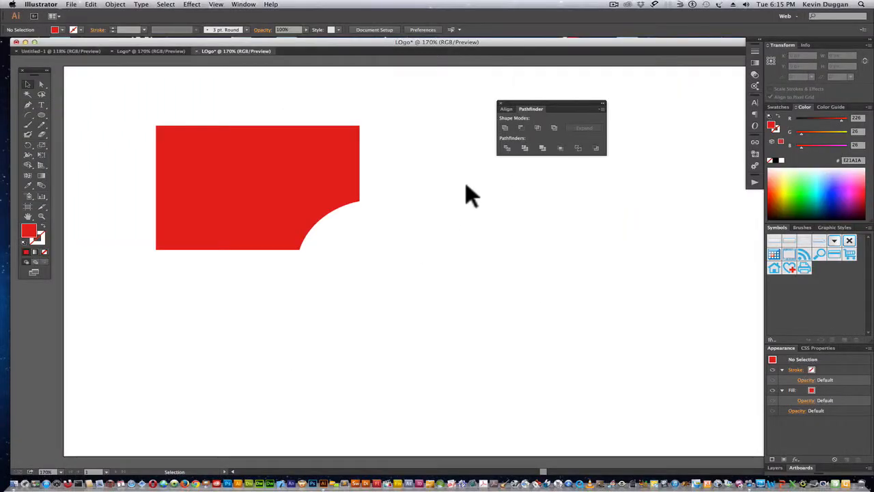
left_click(91, 6)
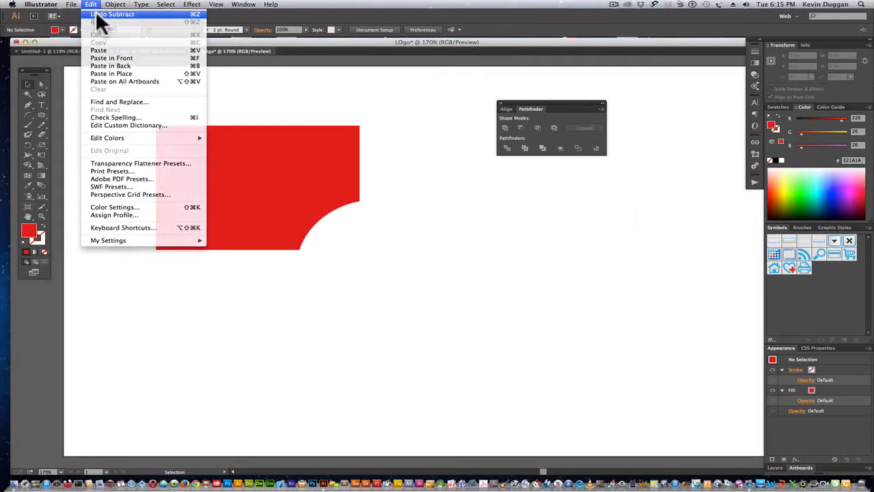
left_click(108, 15)
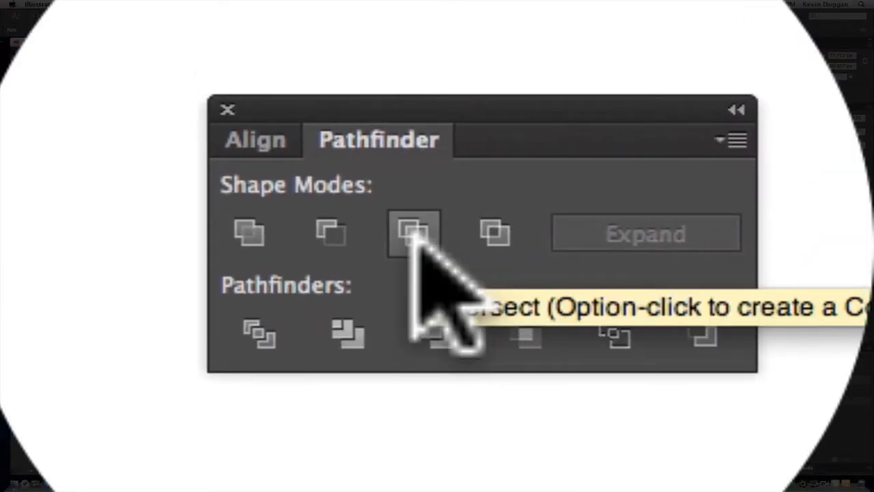
left_click(413, 236)
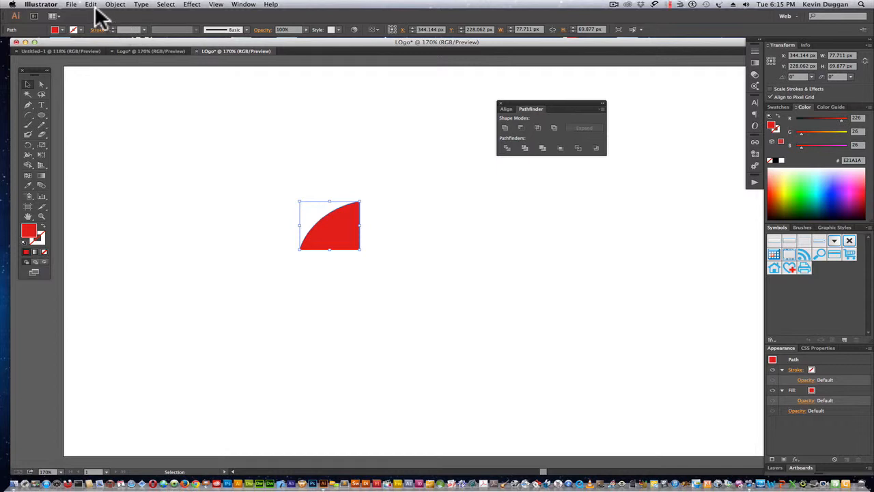
- Undo the intersection, remove the overlap of the rectangle and ellipse with Exclude, and move the result up and to the left
left_click(91, 5)
left_click(111, 15)
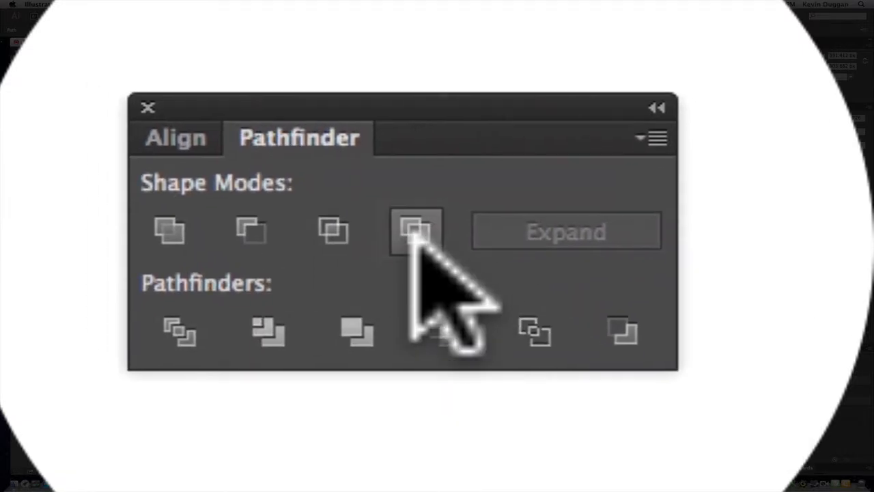
left_click(554, 128)
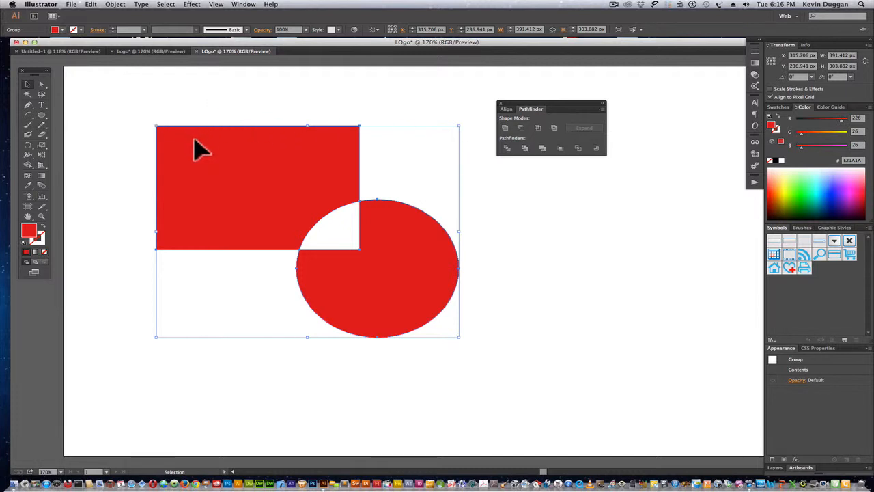
left_click_drag(196, 143, 180, 127)
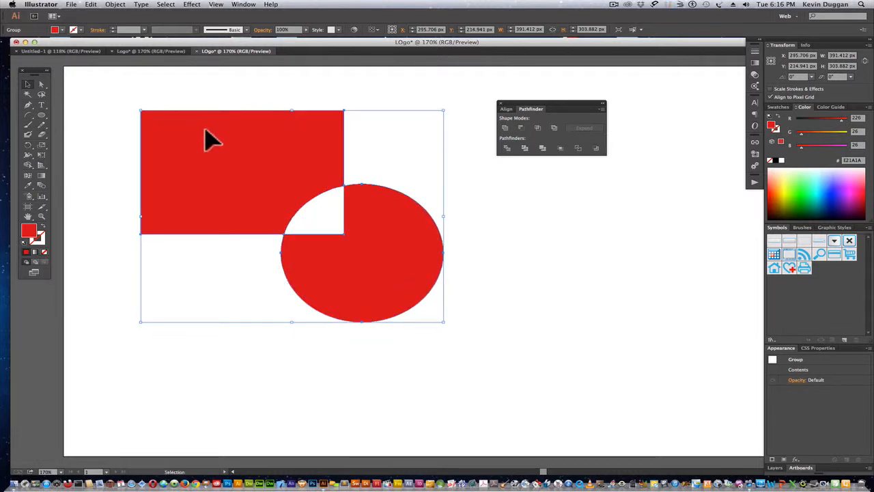
- Delete the combined rectangle and ellipse from the artboard
left_click(249, 99)
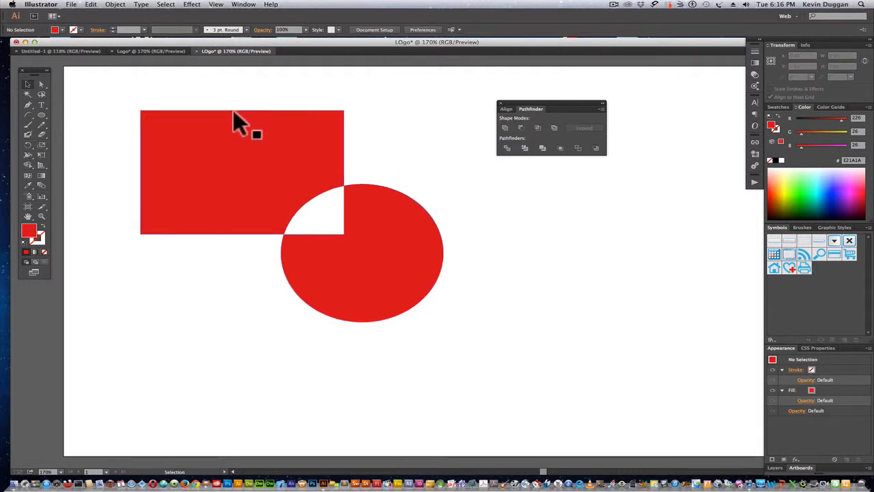
left_click(233, 118)
key("Delete")
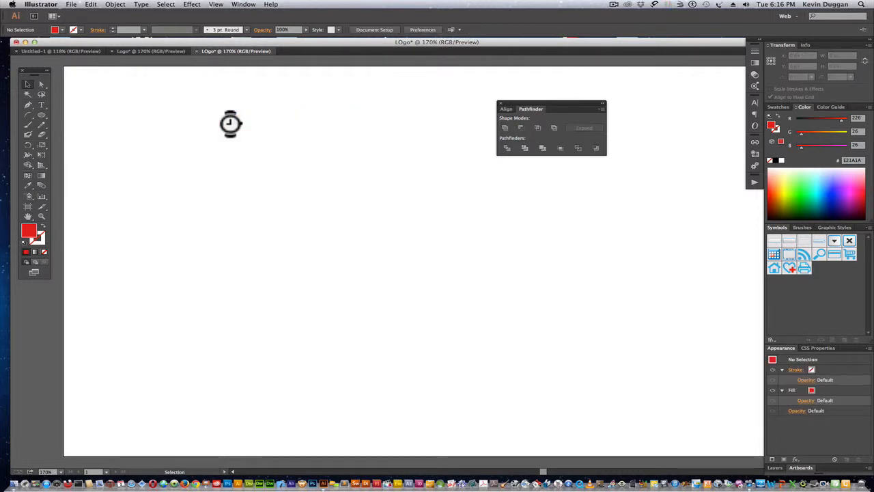
- Place the image extra-life-logo.jpg from the Desktop at the artboard's upper-left corner
left_click(71, 6)
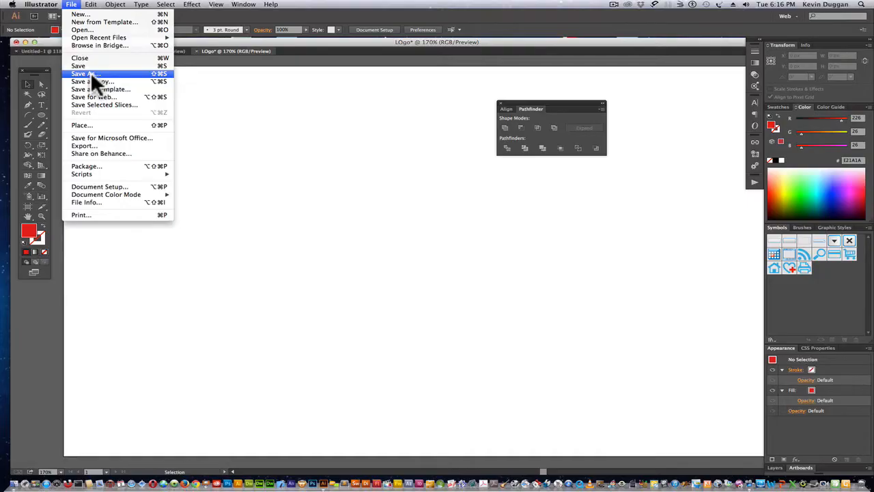
left_click(97, 126)
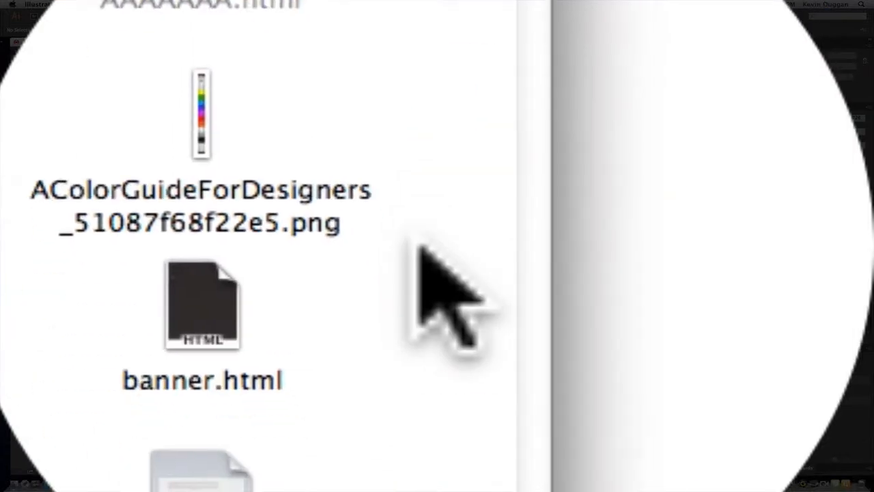
scroll(456, 247, "down", 10)
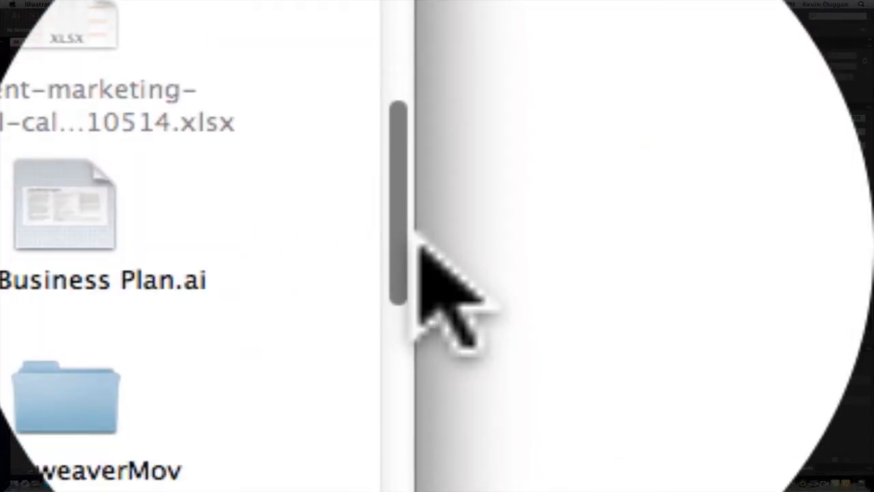
left_click_drag(414, 232, 649, 176)
left_click(580, 149)
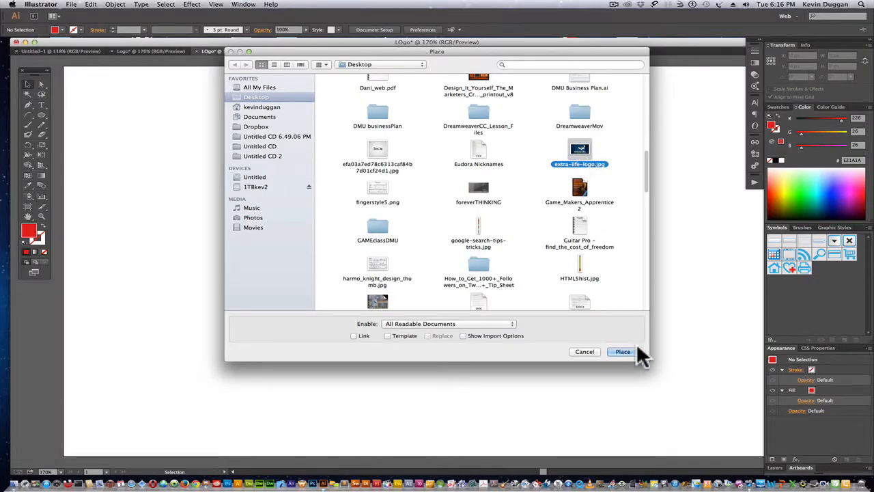
left_click(623, 352)
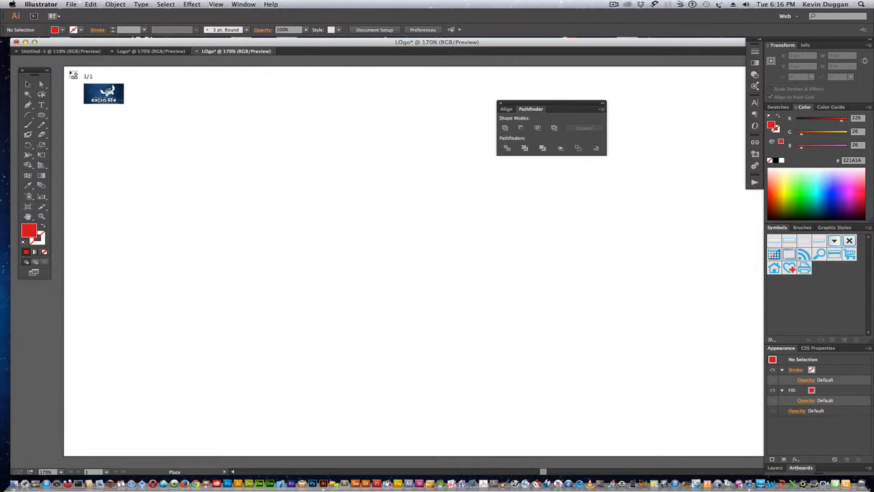
left_click(69, 70)
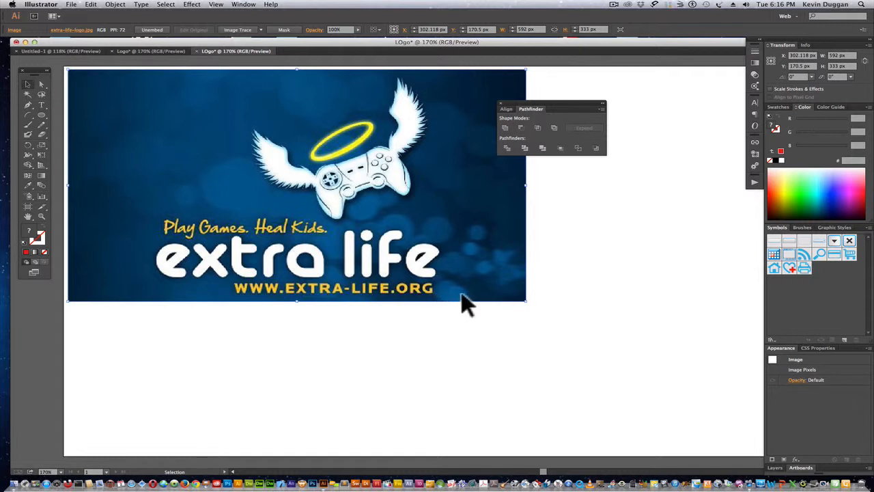
- Scale the placed logo image down to about 332 x 187 px and move the Pathfinder options away from the canvas centre
left_click_drag(528, 300, 371, 237)
left_click_drag(342, 226, 325, 223)
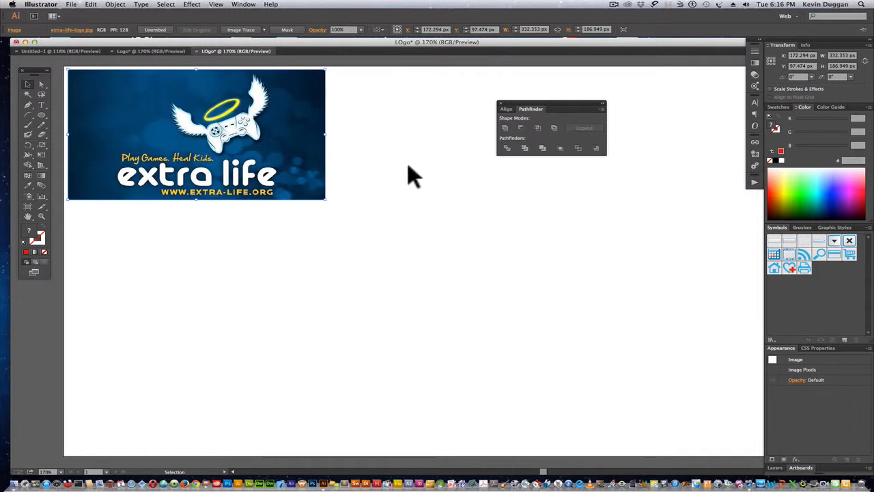
left_click_drag(550, 102, 673, 60)
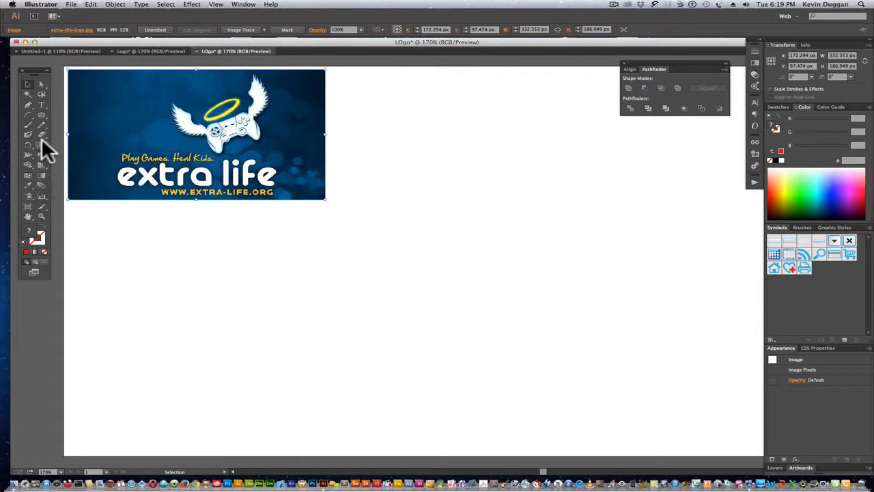
- Add the text "X" with the Type tool on the empty area below the logo image
left_click(41, 104)
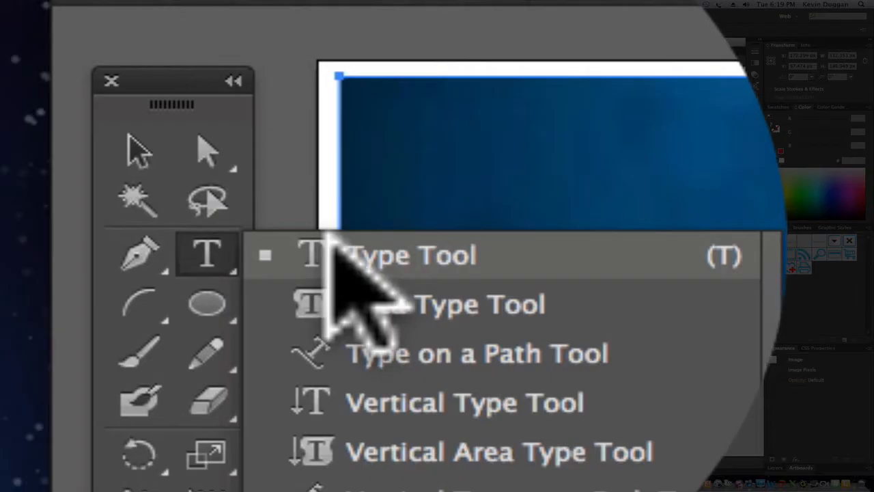
left_click(331, 239)
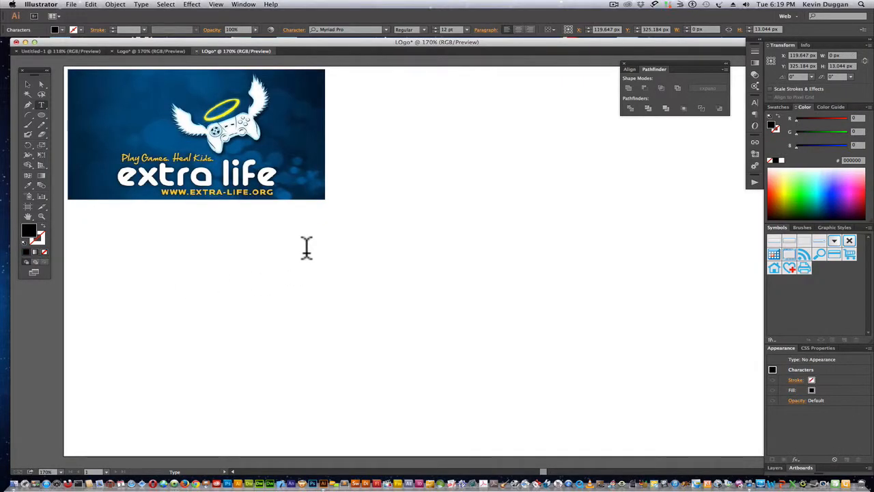
type("x")
- Select the letter X, display the Character options and detach them onto the empty area beside the logo image
double_click(156, 291)
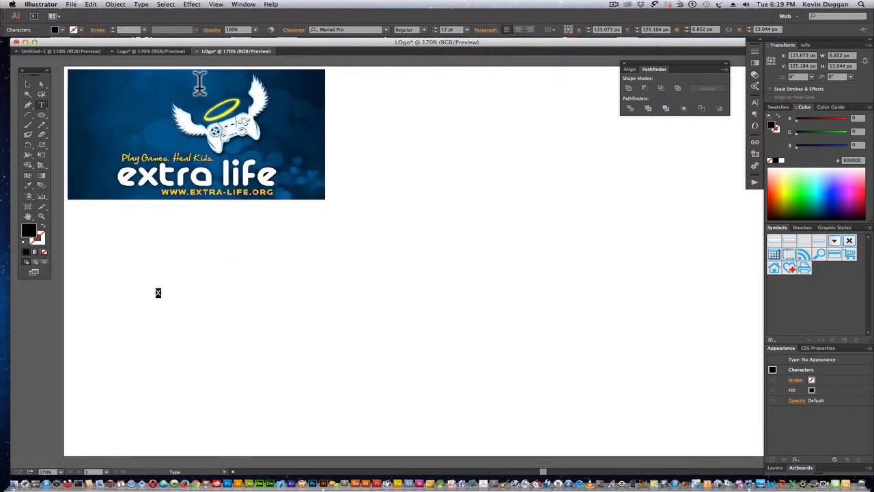
left_click(244, 5)
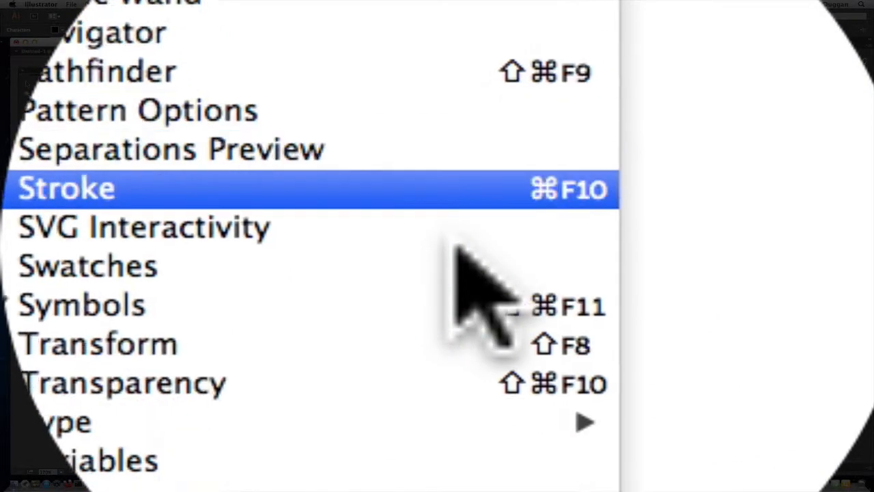
mouse_move(450, 233)
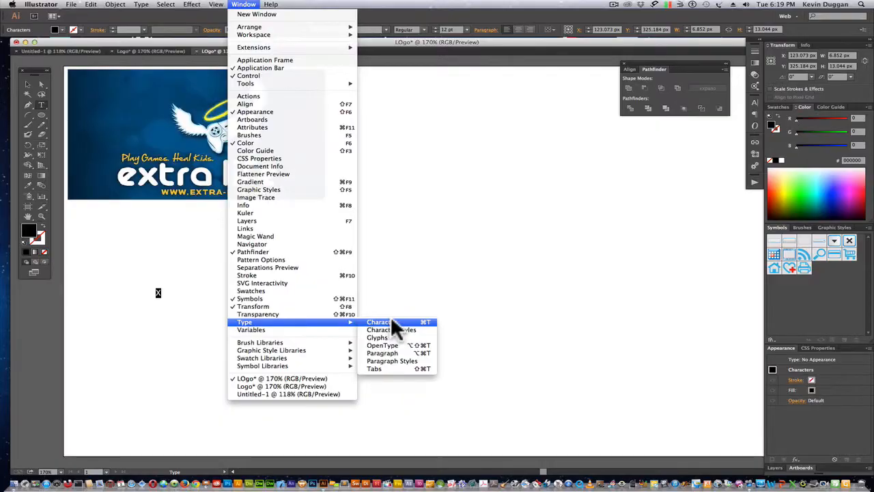
left_click(613, 239)
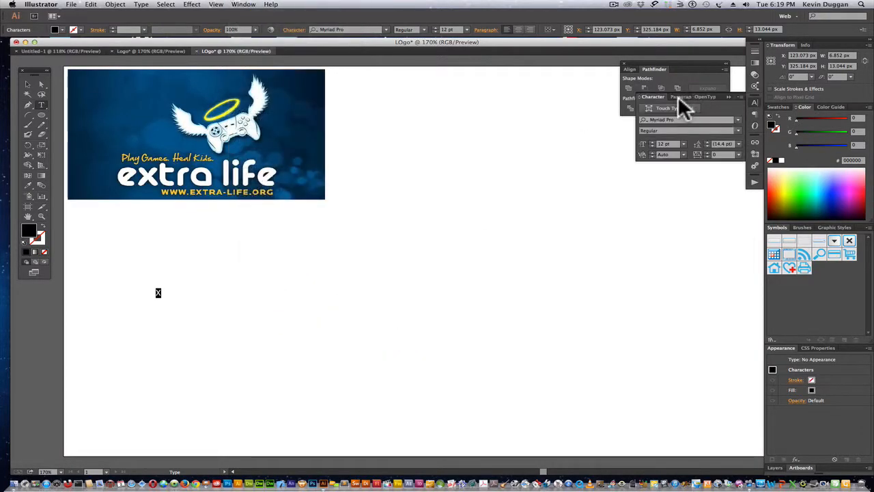
left_click_drag(657, 95, 457, 113)
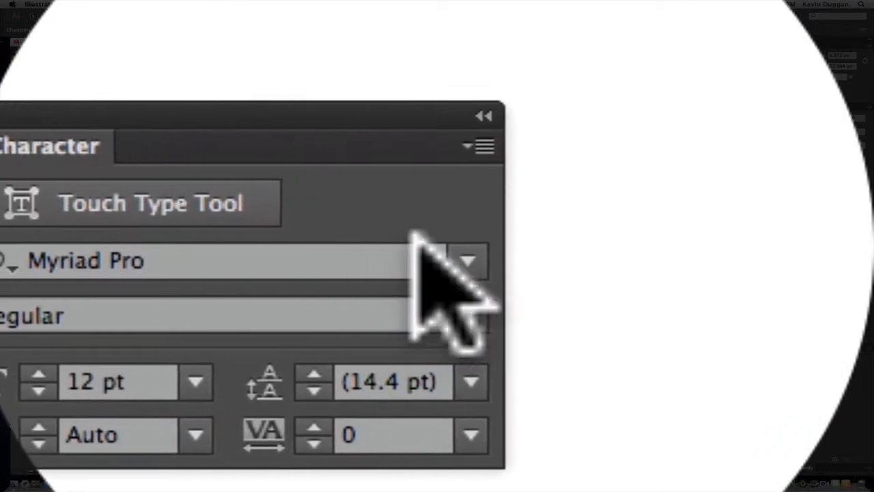
- Set the font of the selected X to Impact
left_click(413, 247)
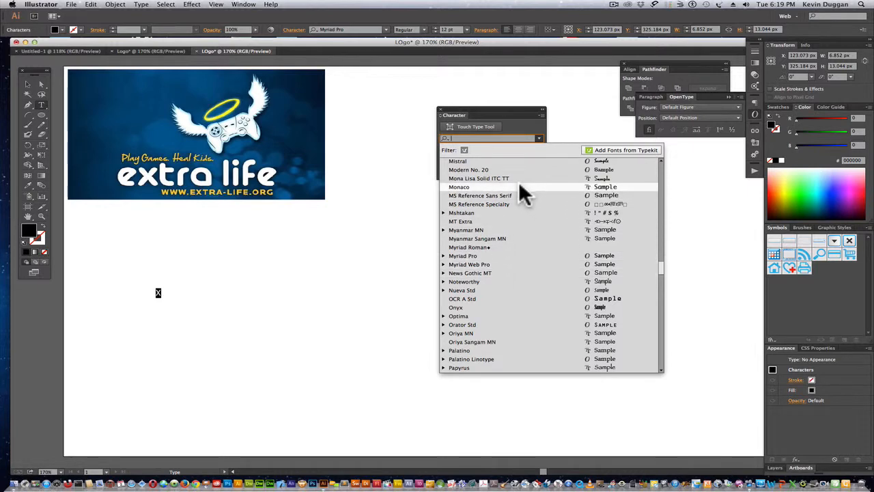
scroll(519, 185, "up", 10)
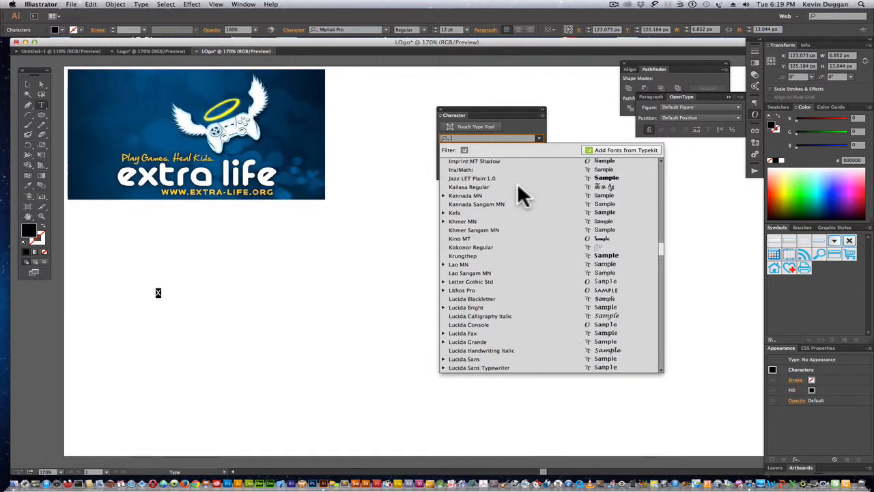
scroll(519, 194, "up", 2)
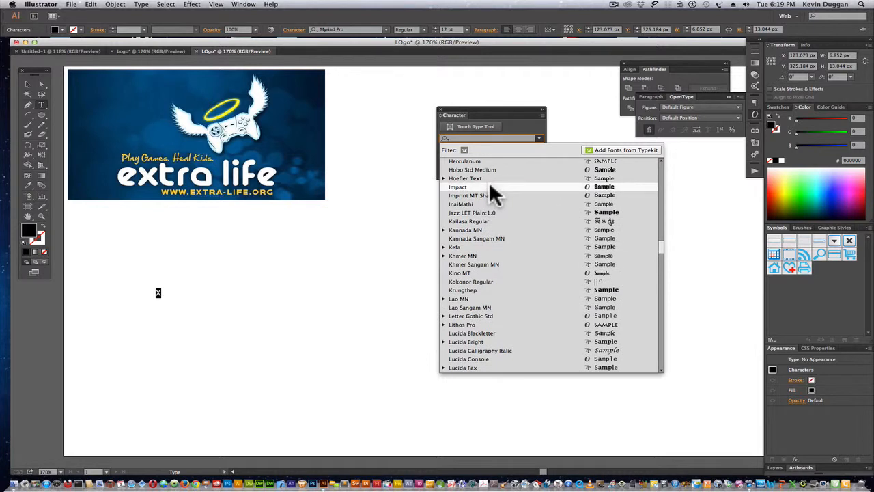
left_click(488, 185)
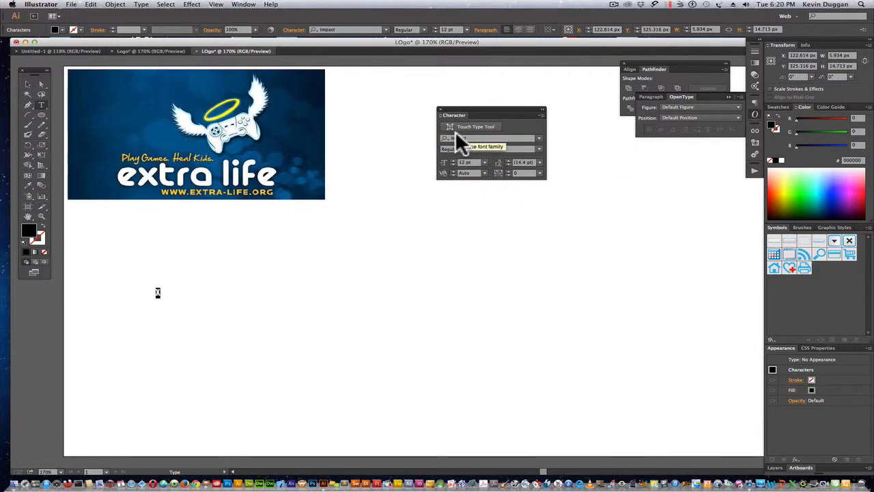
- Set the selected X to Helvetica Neue Bold at 48 pt
left_click(538, 138)
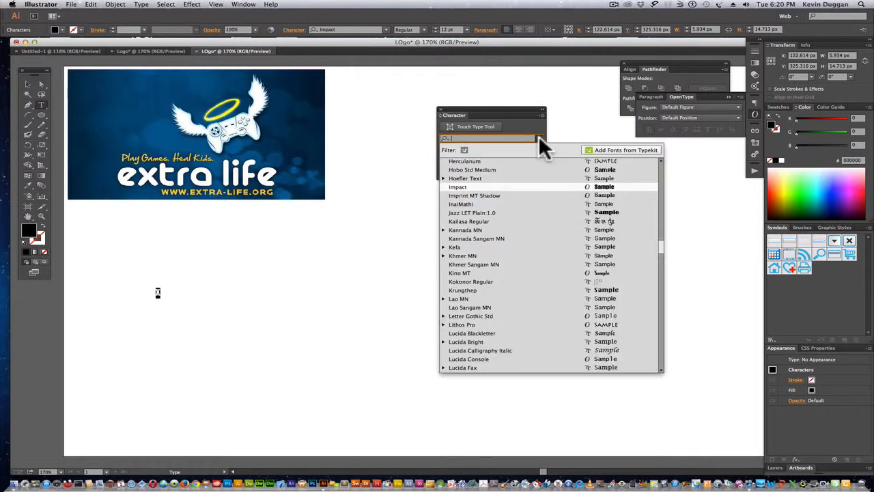
scroll(512, 190, "up", 3)
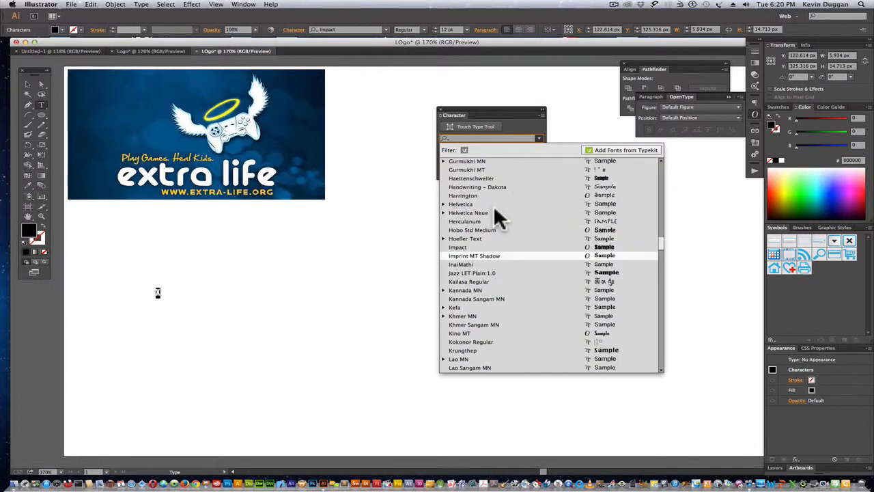
left_click(443, 213)
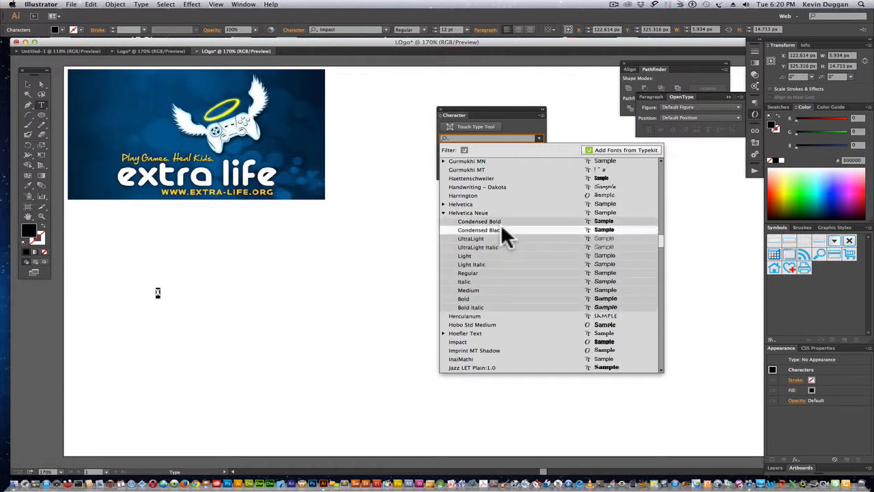
left_click(497, 298)
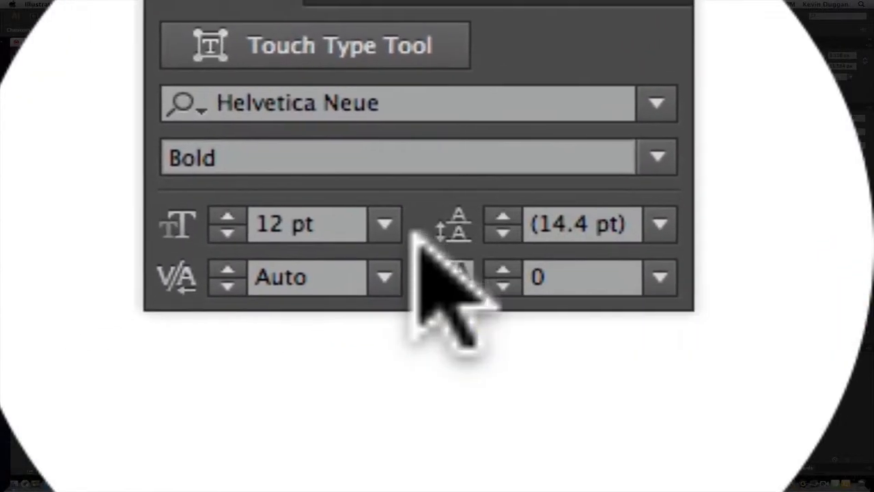
left_click(485, 162)
scroll(412, 232, "down", 5)
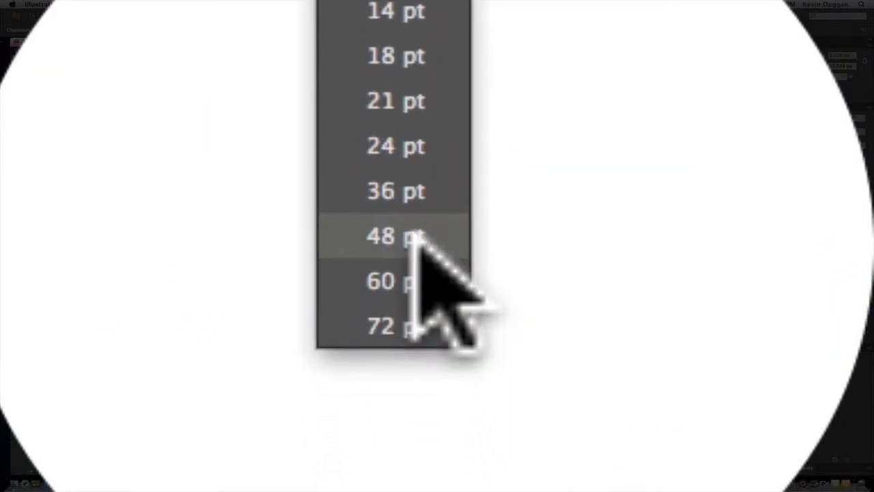
left_click(416, 237)
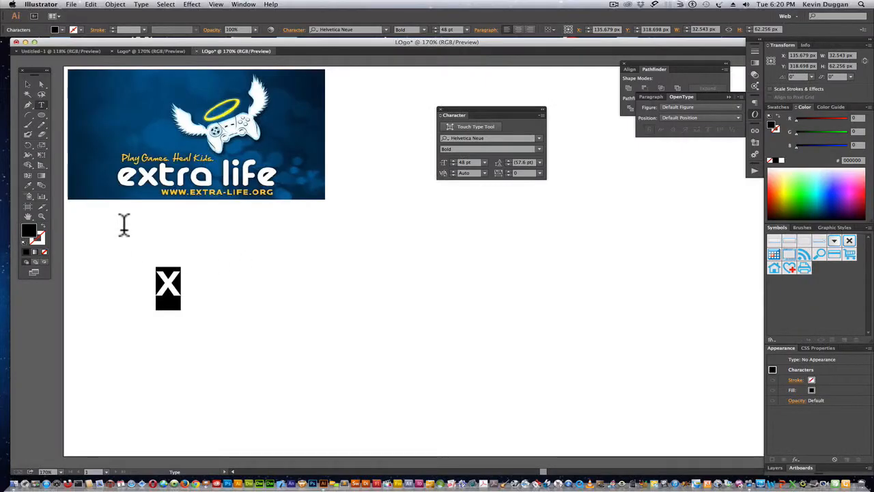
- Move the X right and slightly down to about X 222 px, Y 336 px
left_click(28, 84)
left_click_drag(167, 284, 236, 304)
left_click(349, 311)
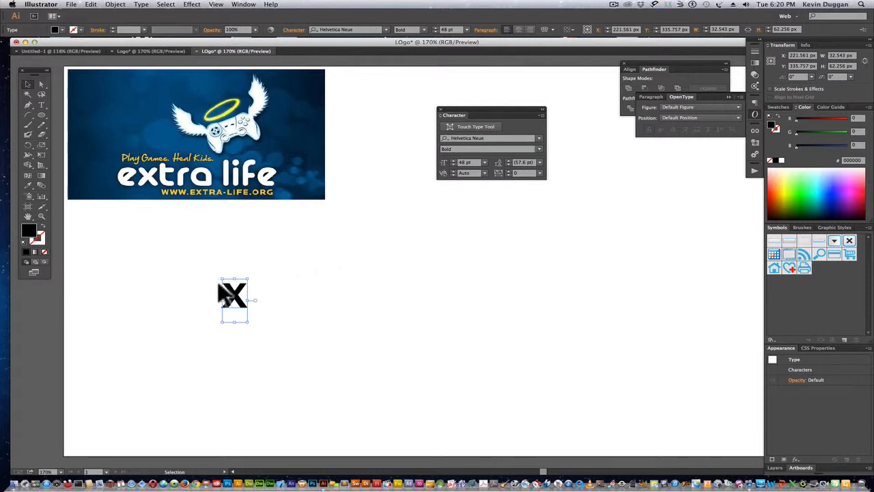
- Rotate the letter X counterclockwise so it stands tilted
left_click_drag(219, 275, 204, 285)
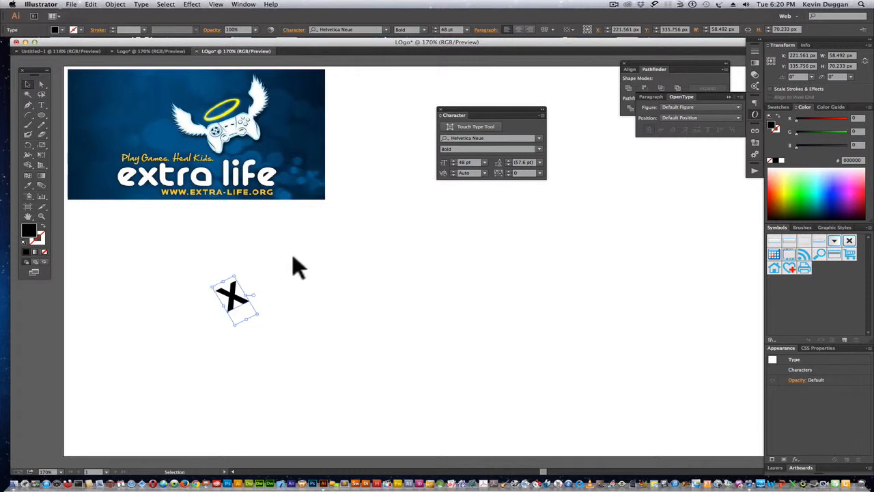
- Draw a vertical bar about 17 x 107 px beside the X and cross it with a centred horizontal bar about 117 x 16 px
left_click_drag(42, 114, 69, 115)
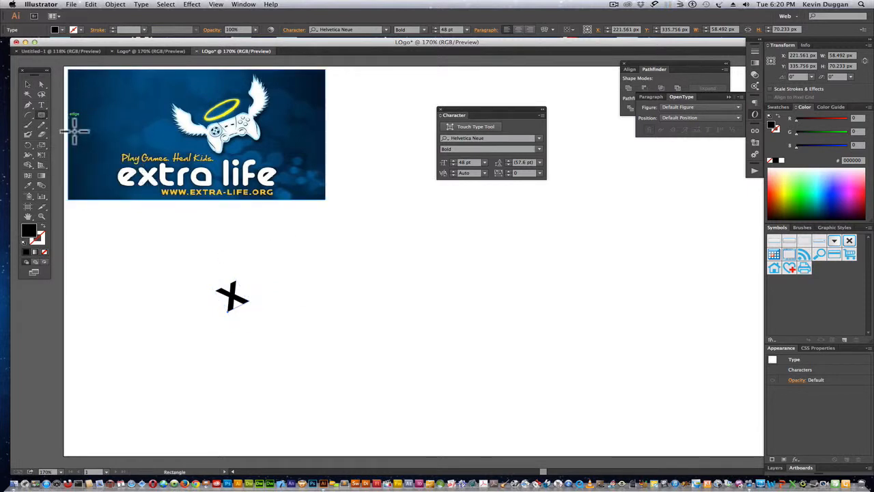
left_click_drag(381, 251, 394, 325)
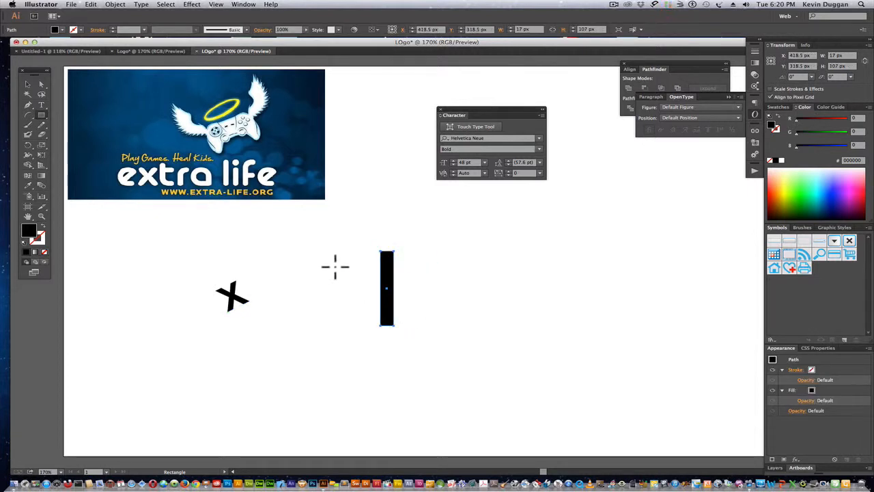
left_click_drag(338, 281, 432, 291)
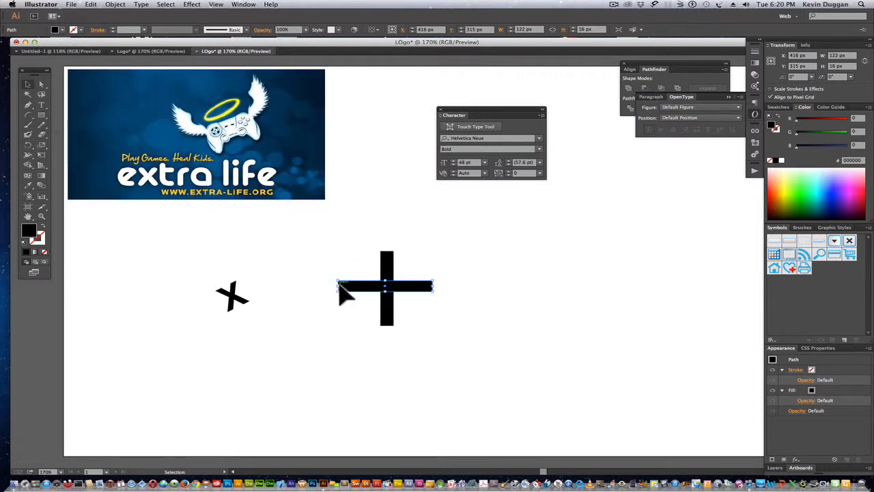
left_click_drag(342, 288, 342, 288)
left_click(413, 241)
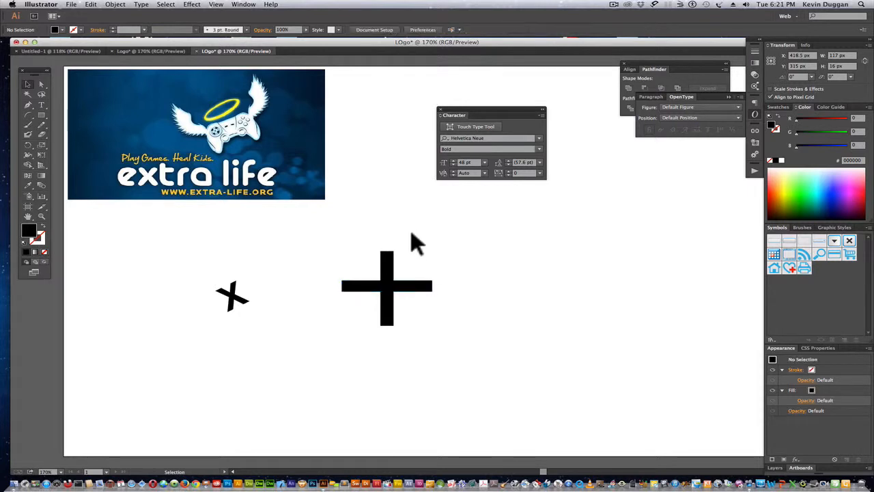
- Detach the Pathfinder options onto the empty canvas and unite the two crossing bars into one shape
left_click(390, 273)
left_click(414, 287, "shift")
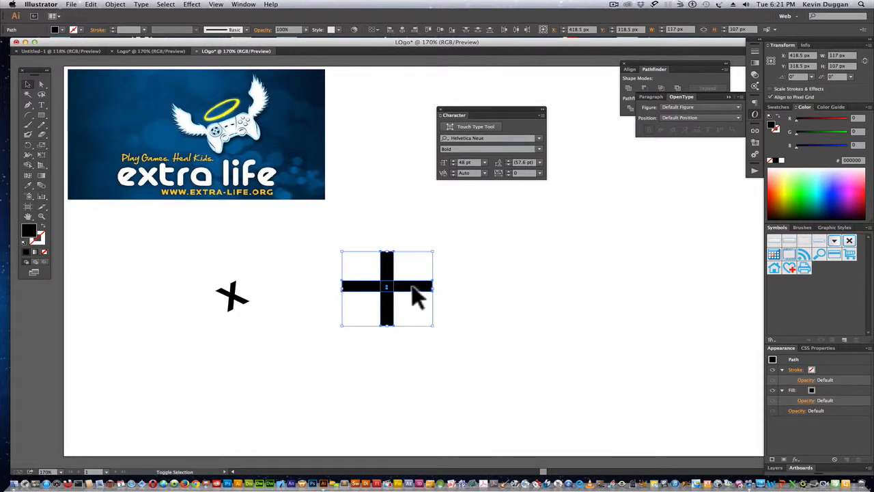
left_click(414, 287, "shift")
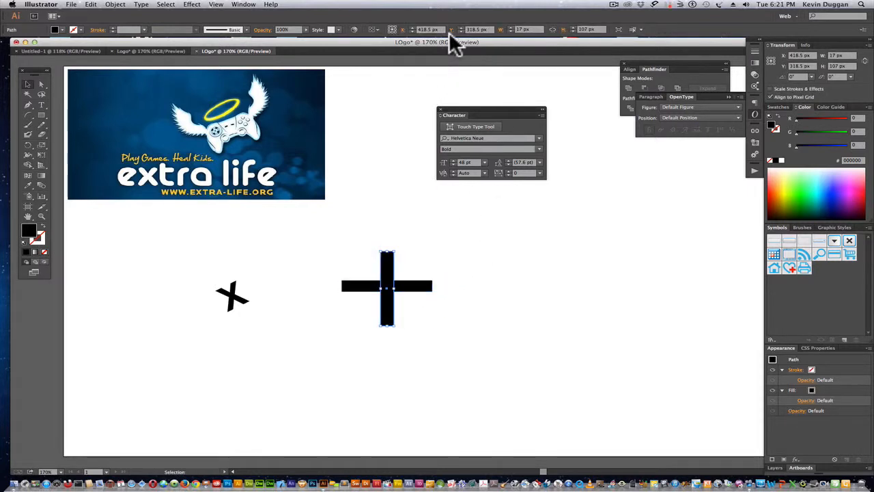
left_click(360, 285, "shift")
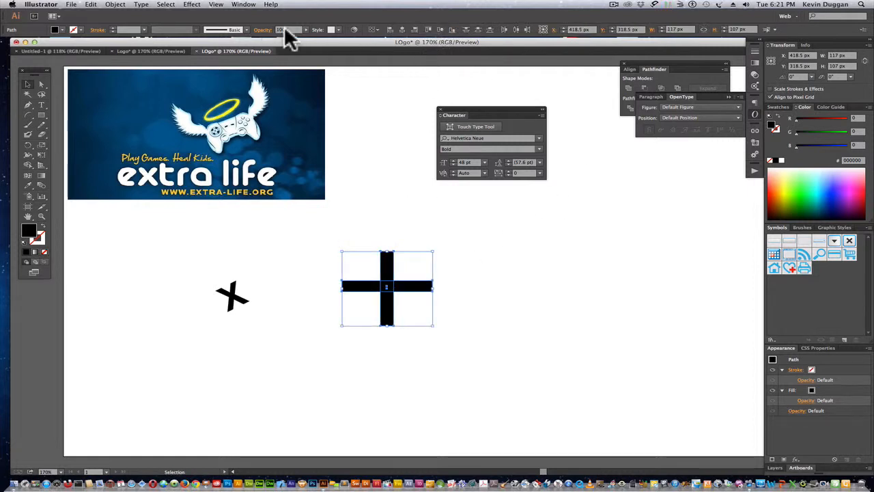
left_click(653, 70)
left_click_drag(652, 69, 580, 234)
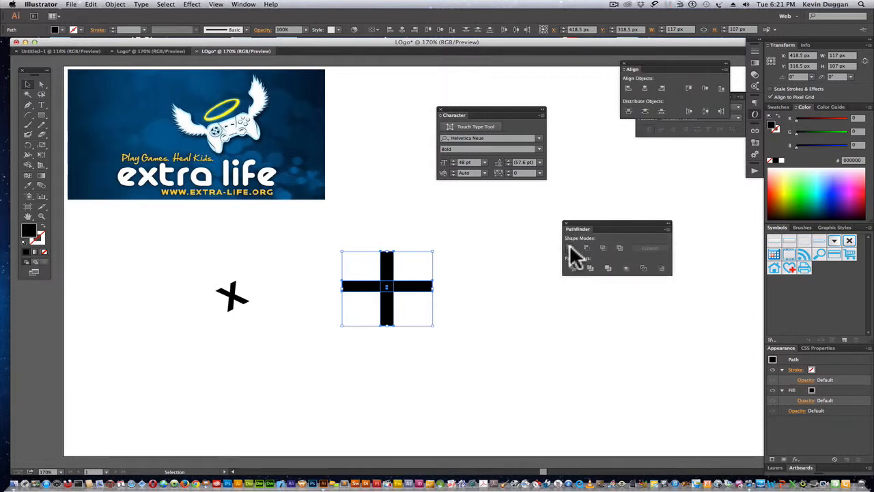
left_click(414, 213)
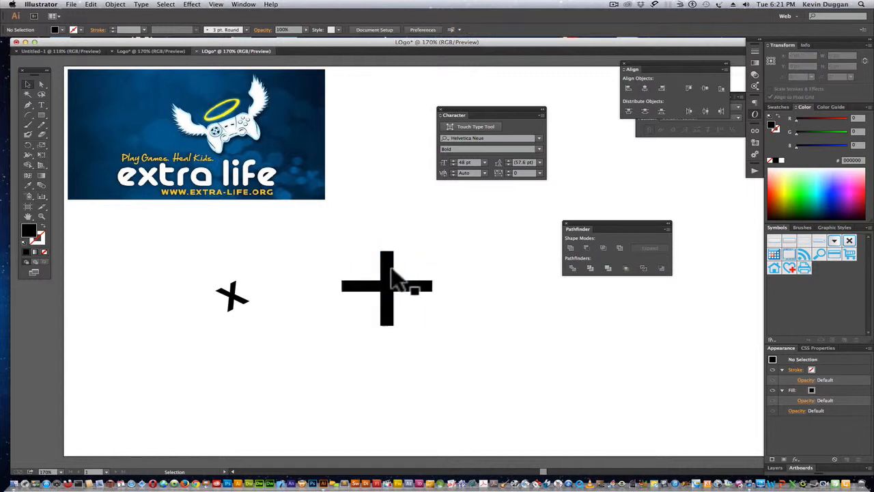
- Move the united cross down and left toward the small X and tilt it counterclockwise
left_click_drag(387, 276, 337, 329)
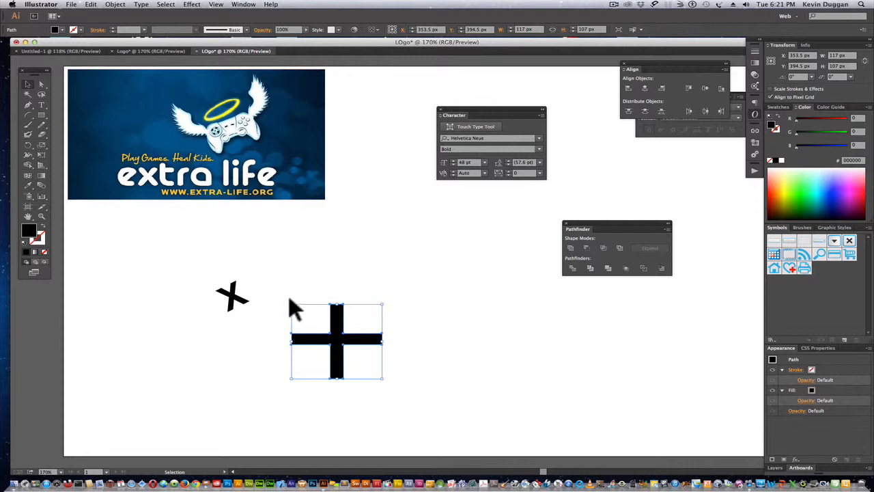
left_click_drag(290, 301, 277, 323)
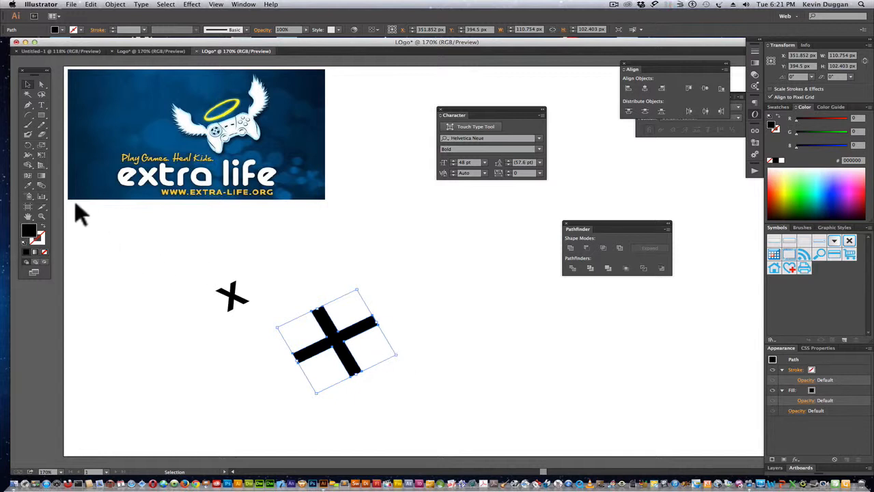
- Add the text "tra" just after the tilted cross
left_click(41, 104)
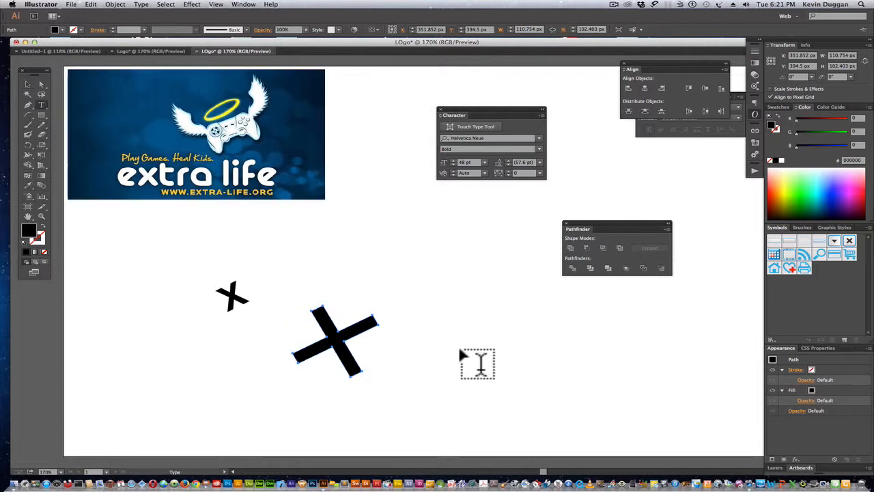
left_click(414, 343)
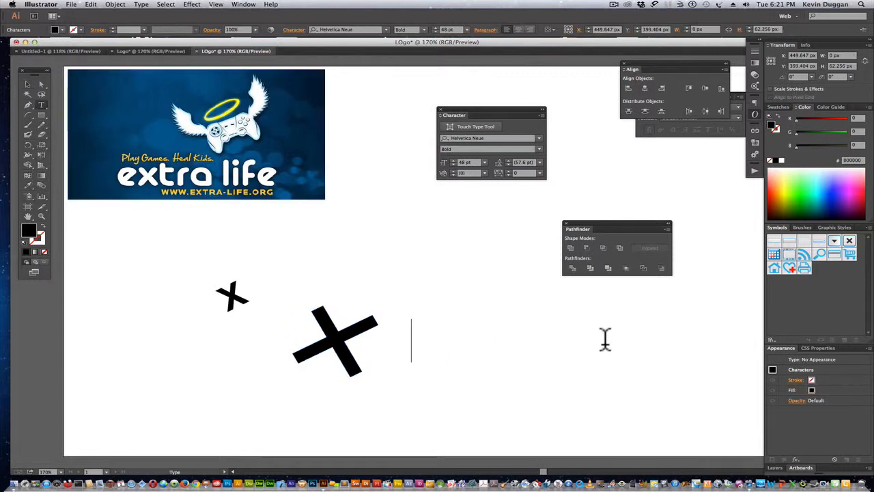
type("tra")
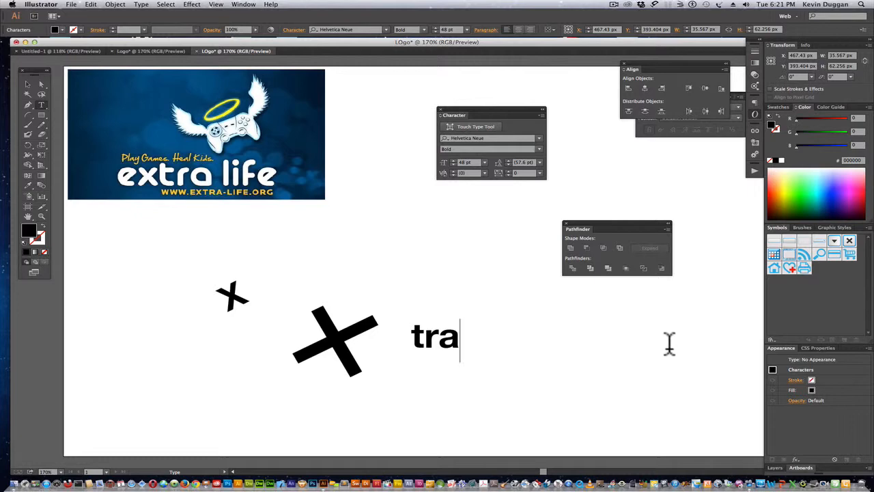
- Set the font size of the whole text "tra" to 130 pt
left_click_drag(459, 335, 411, 338)
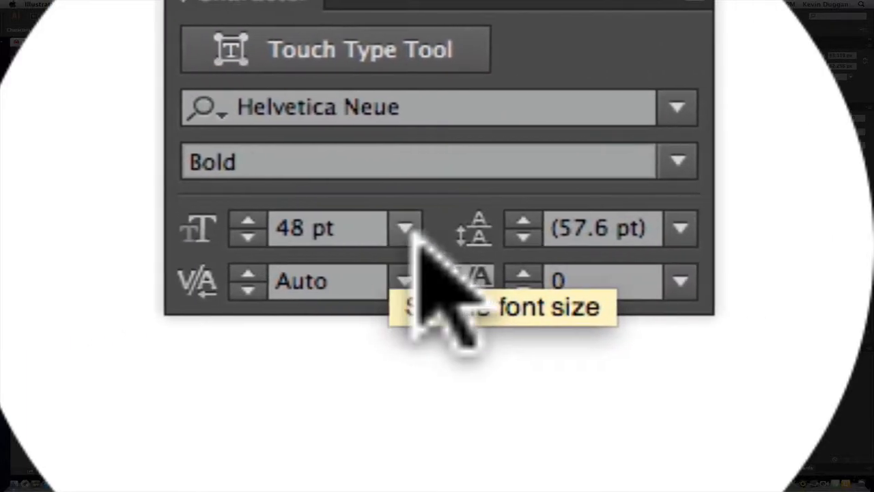
left_click(414, 240)
left_click(418, 238)
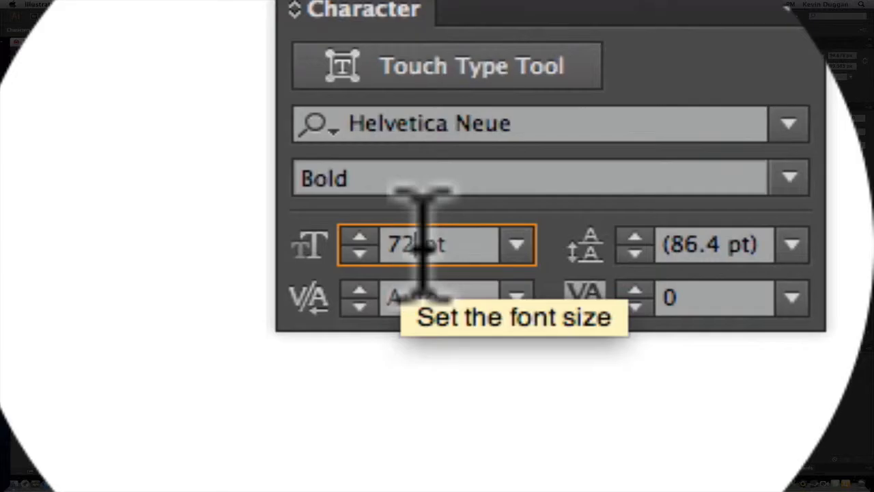
type("13")
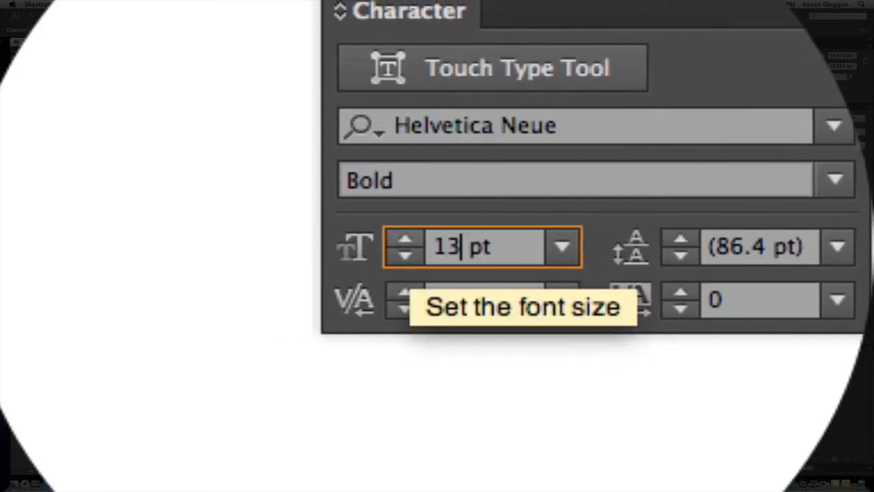
type("0")
key("Tab")
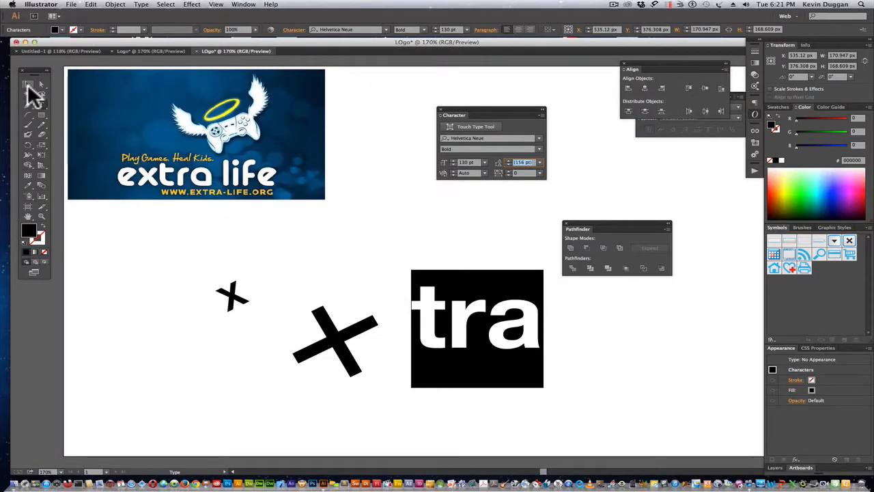
- Move the text "tra" down and left against the cross, and shift the cross slightly left and down
left_click(28, 84)
left_click_drag(465, 331, 435, 360)
mouse_move(342, 346)
left_mouse_down()
mouse_move(340, 329)
mouse_move(377, 277)
mouse_move(362, 279)
mouse_move(327, 365)
mouse_move(339, 348)
left_mouse_up()
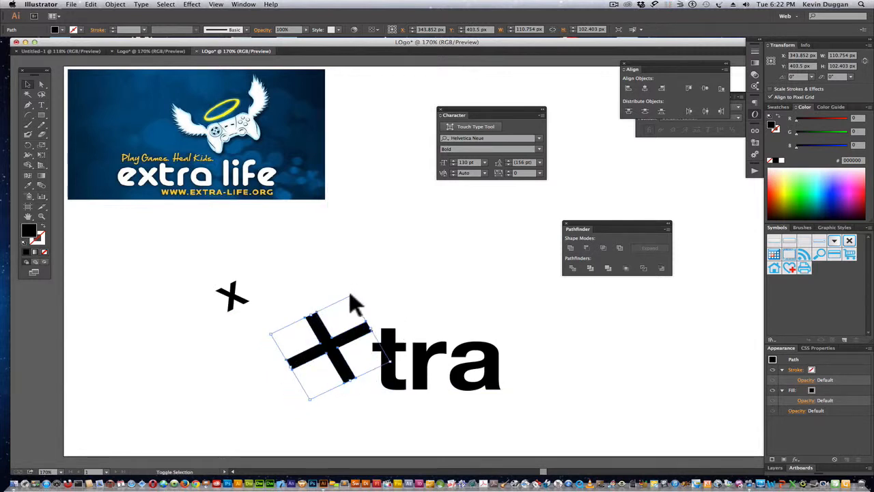
- Enlarge the tilted cross to about 228 x 210 px and move it down to overlap the start of "tra"
left_click_drag(353, 299, 389, 186)
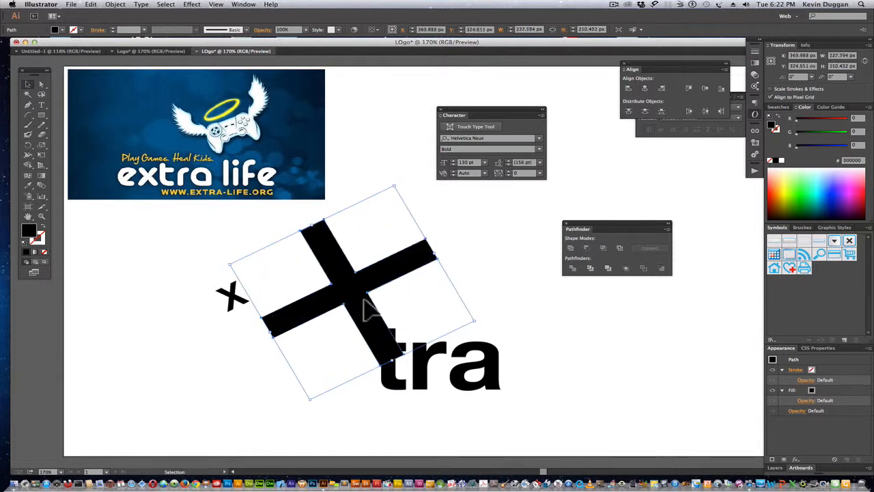
left_click_drag(358, 294, 355, 351)
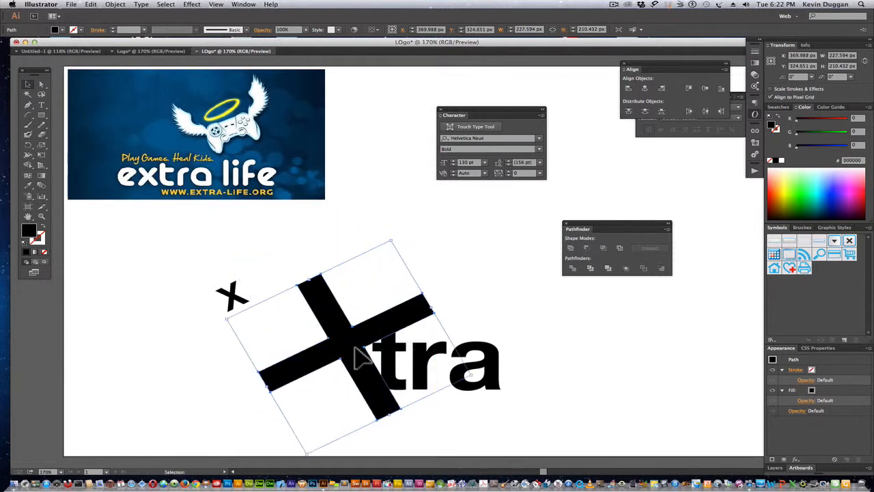
- Fill the large cross with the grey colour 847E7E
double_click(30, 235)
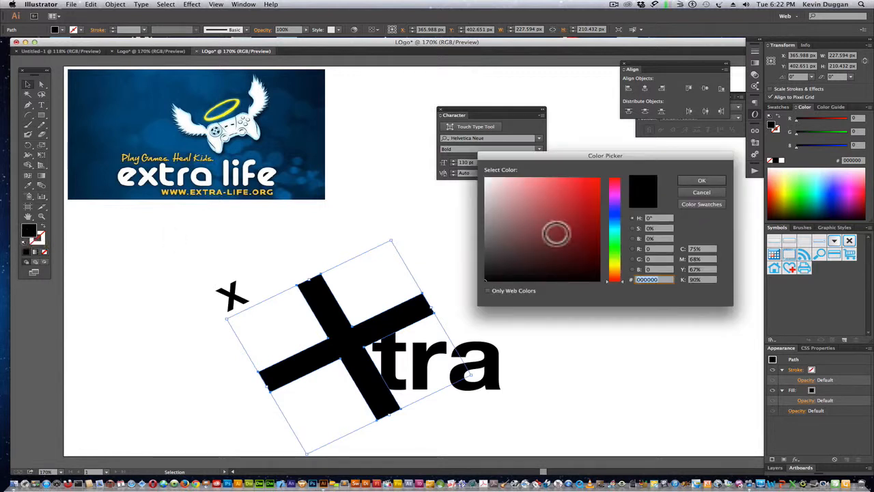
mouse_move(556, 234)
left_mouse_down()
mouse_move(492, 230)
mouse_move(512, 228)
mouse_move(504, 223)
left_mouse_up()
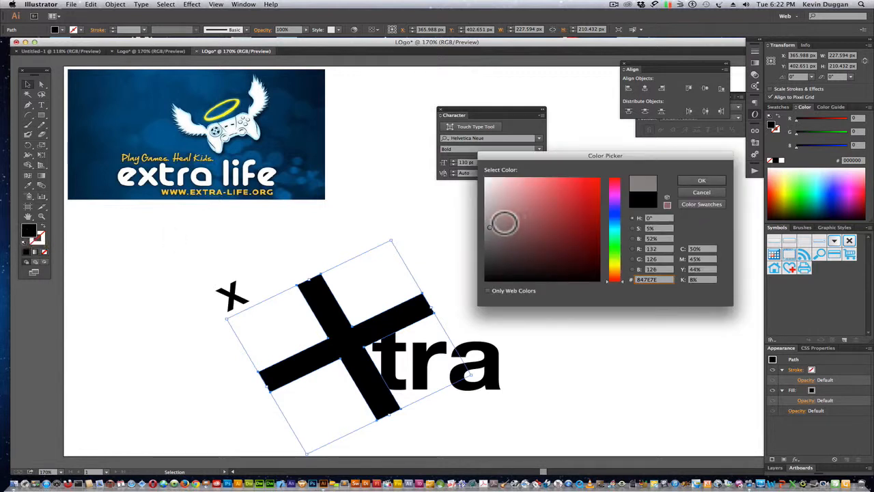
left_click(704, 181)
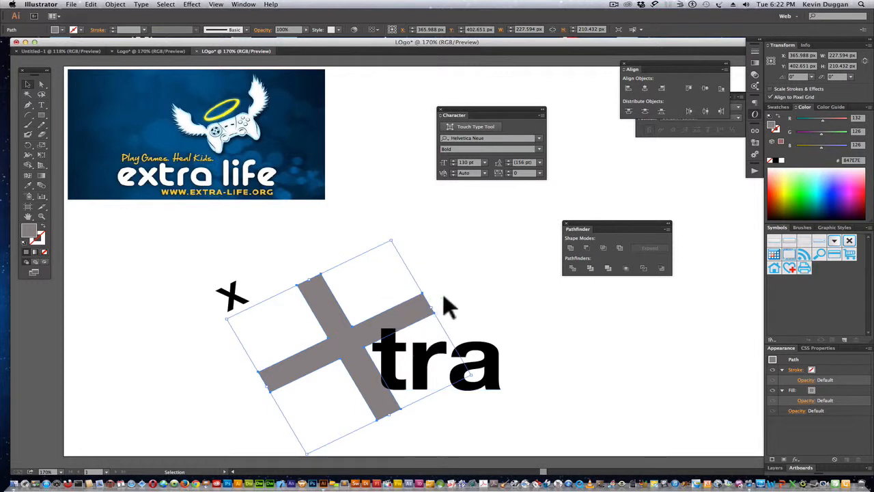
- Move the text "tra" slightly up and left over the grey cross, to about X 475 px, Y 418 px
left_click_drag(386, 364, 384, 348)
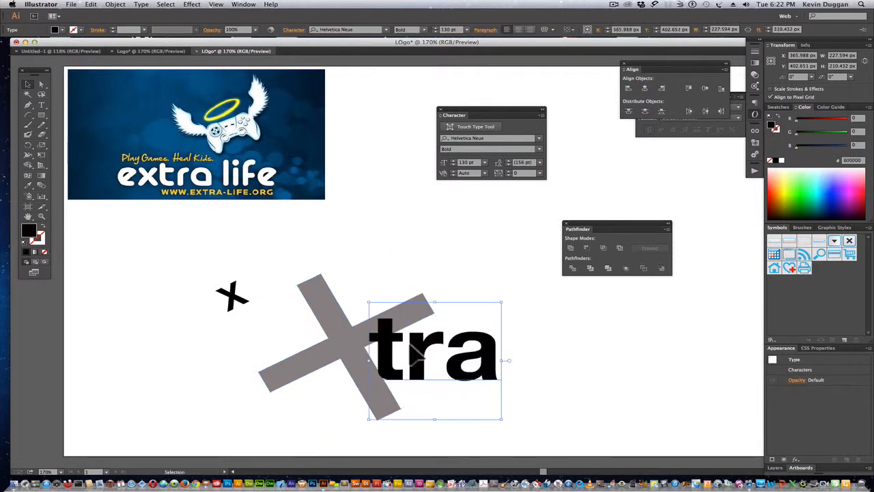
left_click(468, 270)
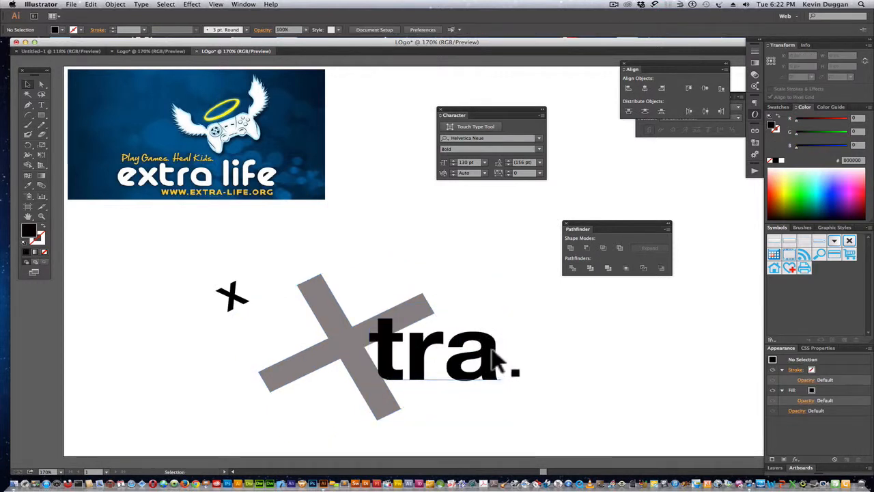
mouse_move(495, 358)
left_mouse_down()
mouse_move(481, 357)
mouse_move(490, 352)
left_mouse_up()
left_click(517, 344)
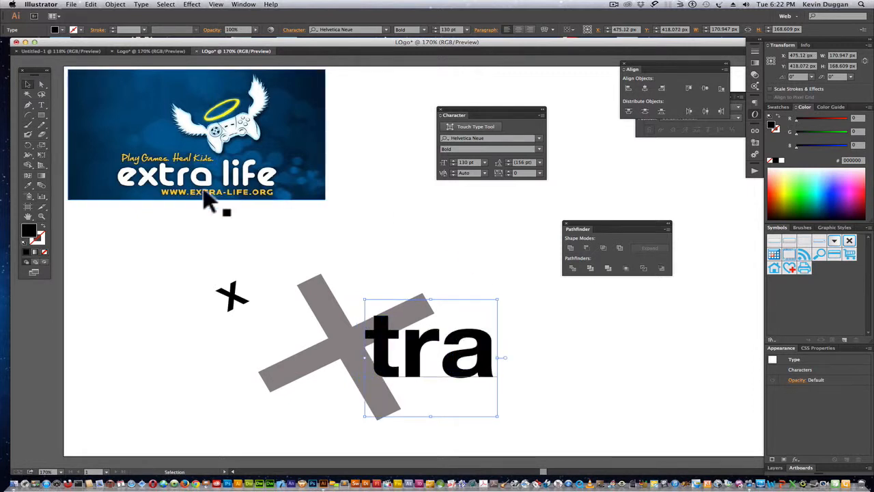
- Extend the text to read "tra life" and nudge it slightly to the right
left_click(41, 105)
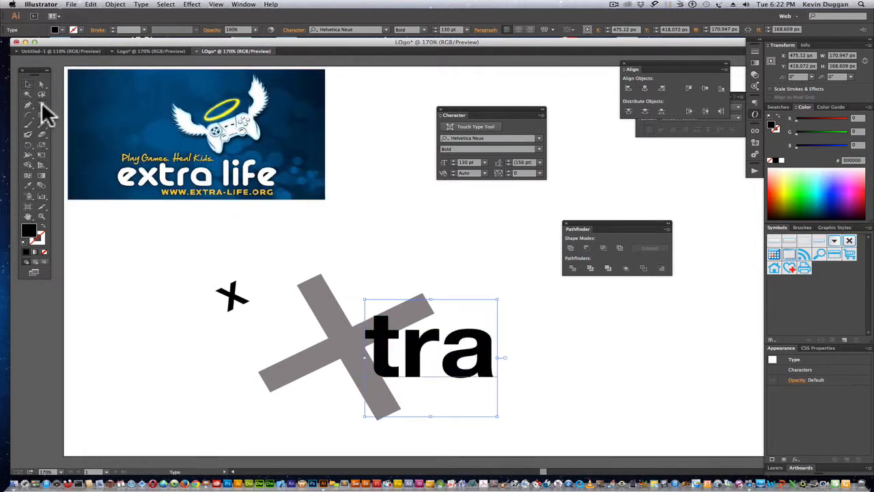
left_click(489, 357)
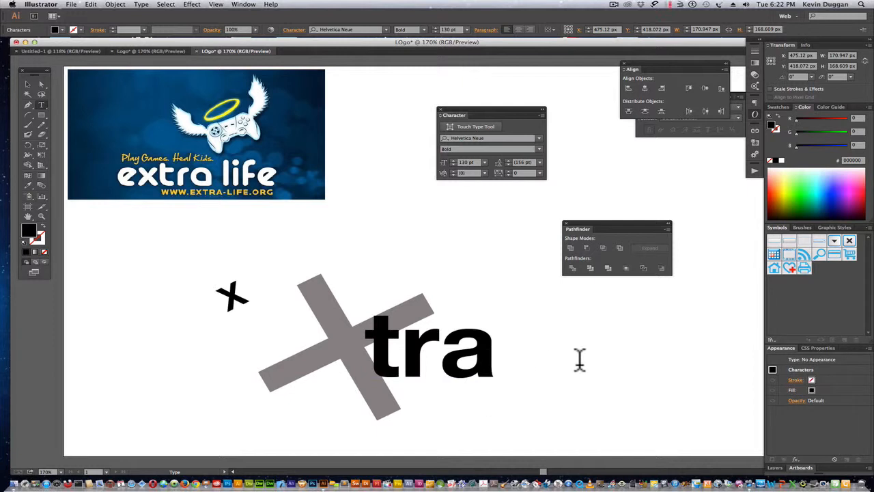
type("life")
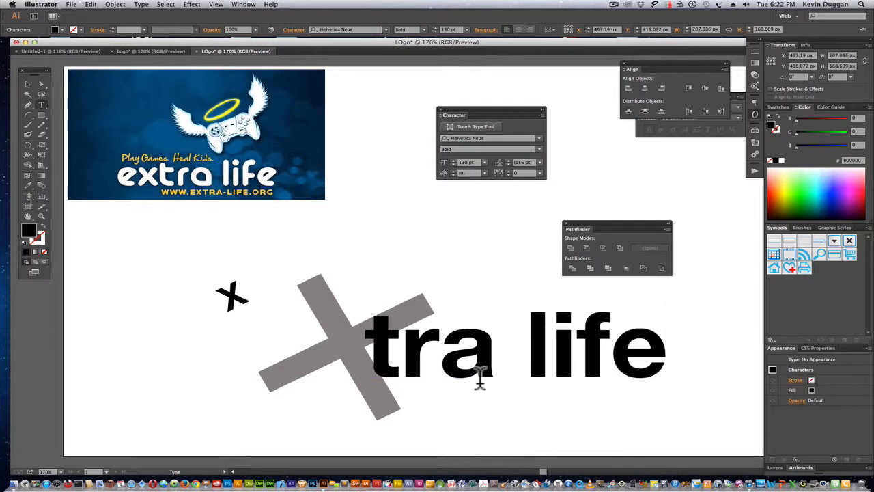
left_click(27, 84)
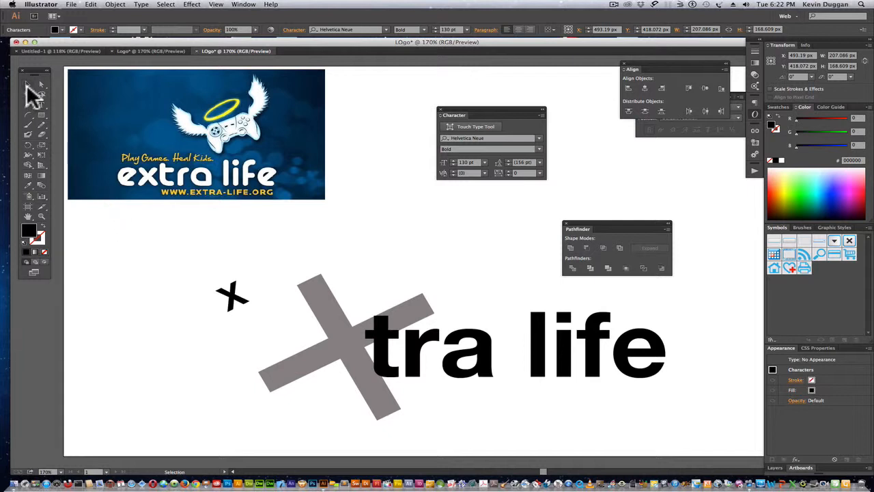
mouse_move(489, 369)
left_mouse_down()
mouse_move(486, 348)
mouse_move(494, 377)
left_mouse_up()
- Move the small tilted X up and left, away from the grey cross, to about X 177 px, Y 300 px
left_click(350, 358)
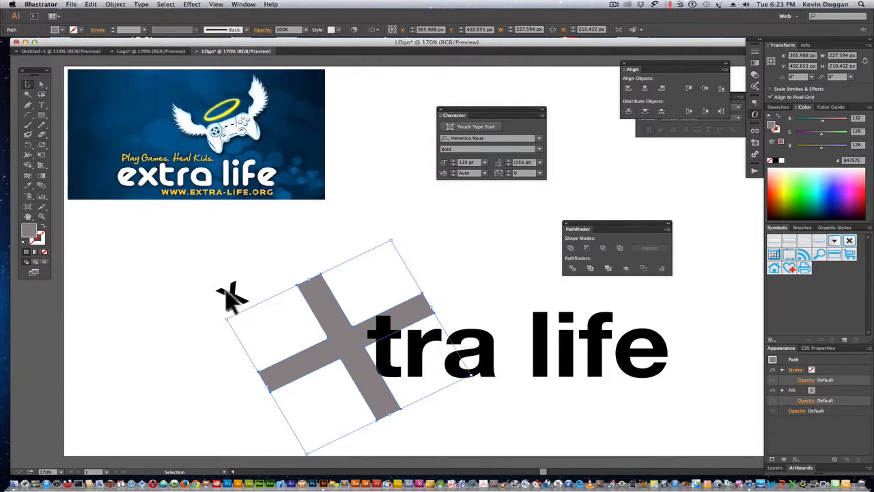
left_click_drag(232, 297, 197, 270)
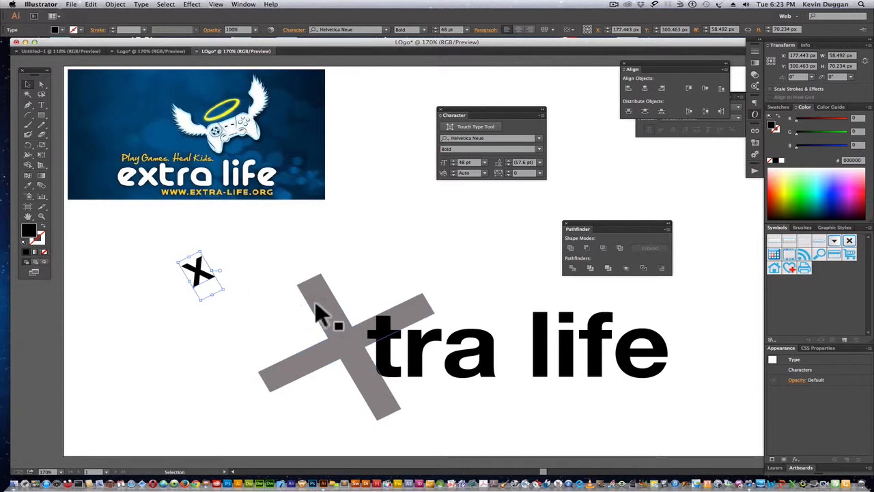
- Move the grey cross slightly left and rotate it further counterclockwise into an upright X about 192 x 194 px
left_click_drag(315, 304, 296, 309)
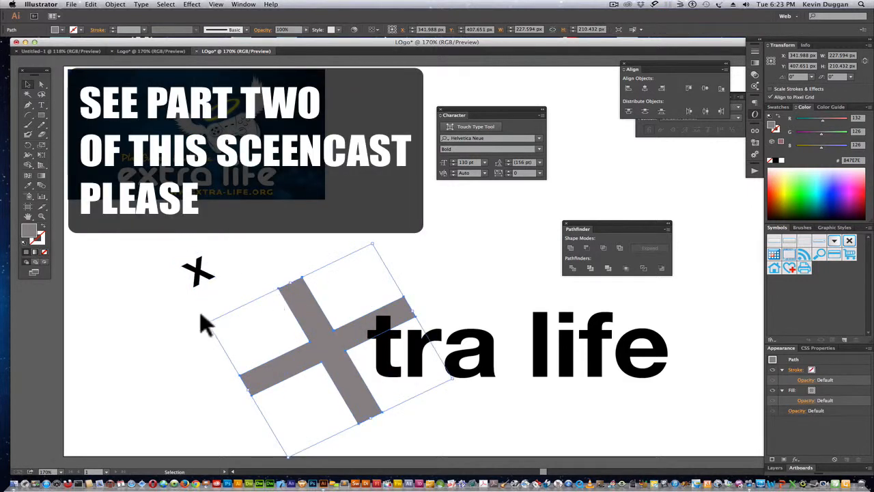
left_click_drag(207, 321, 179, 393)
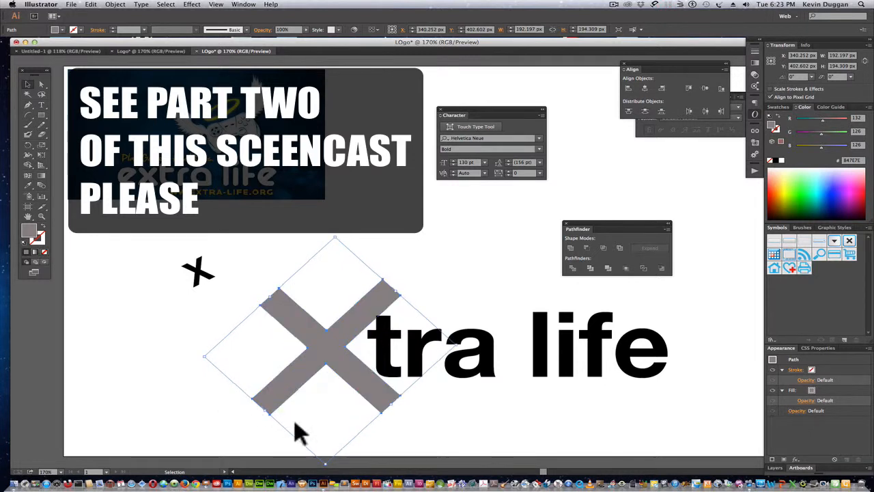